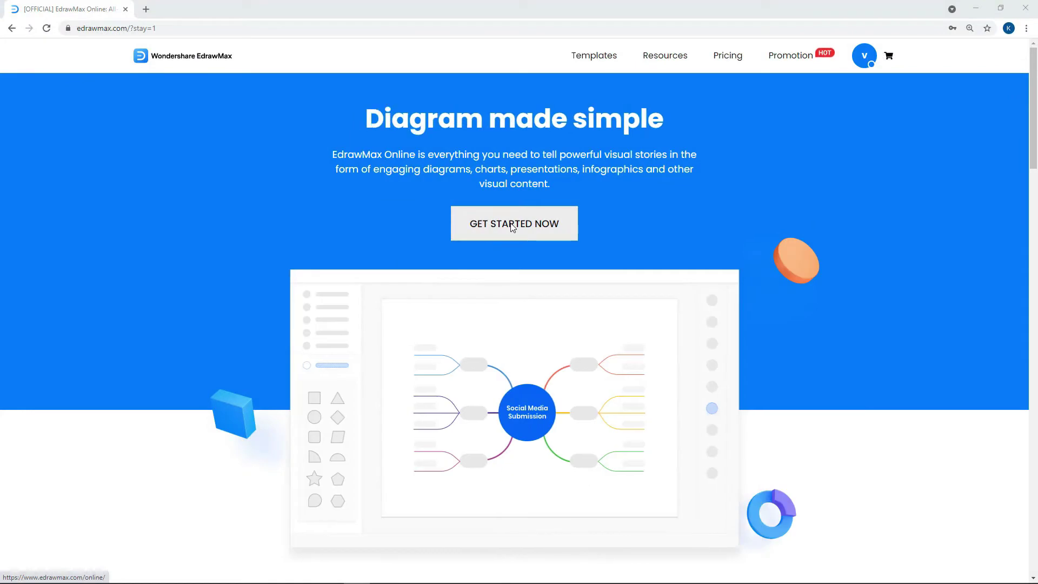
Step: Create a blank Basic Flowchart drawing from the General flowchart category
{"action": "left_click", "coordinate": [512, 224]}
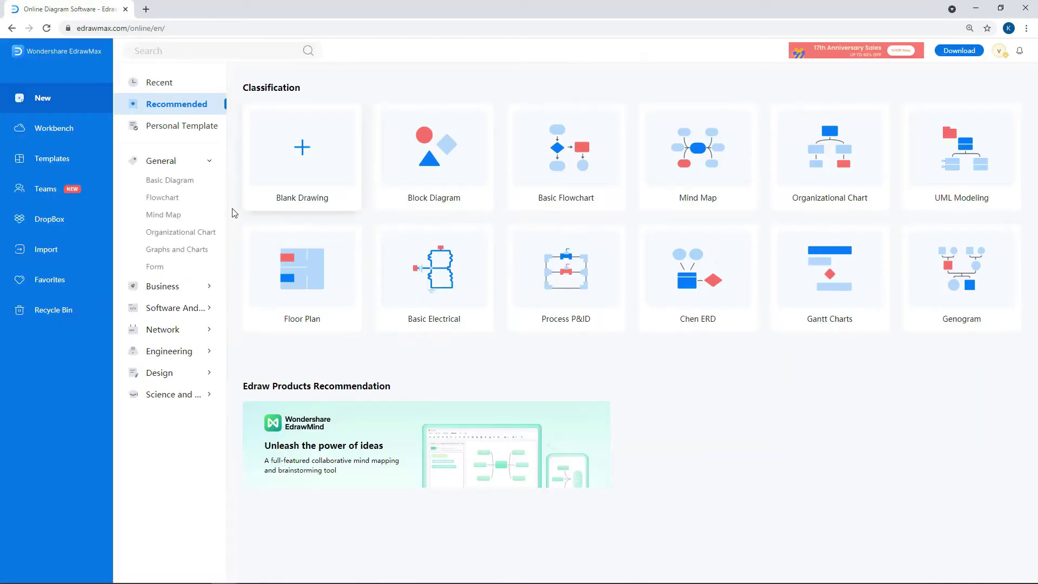
{"action": "left_click", "coordinate": [182, 207]}
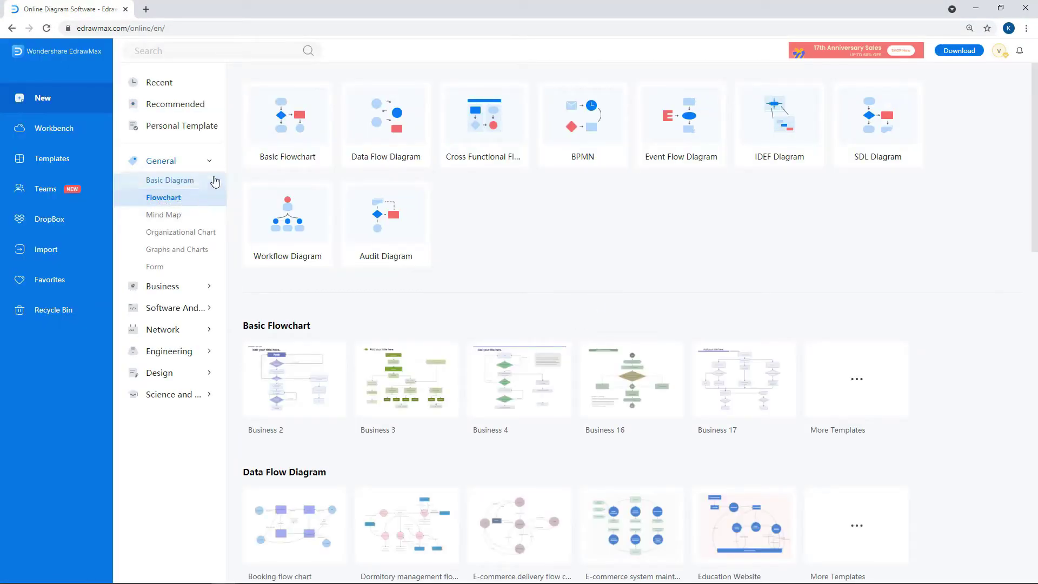
{"action": "left_click", "coordinate": [286, 135]}
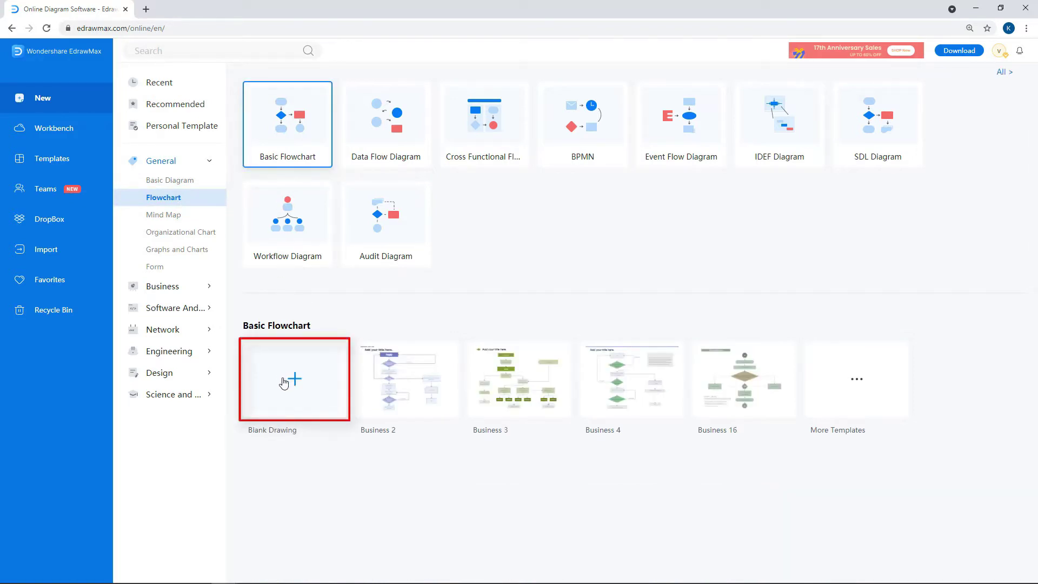
{"action": "left_click", "coordinate": [284, 383]}
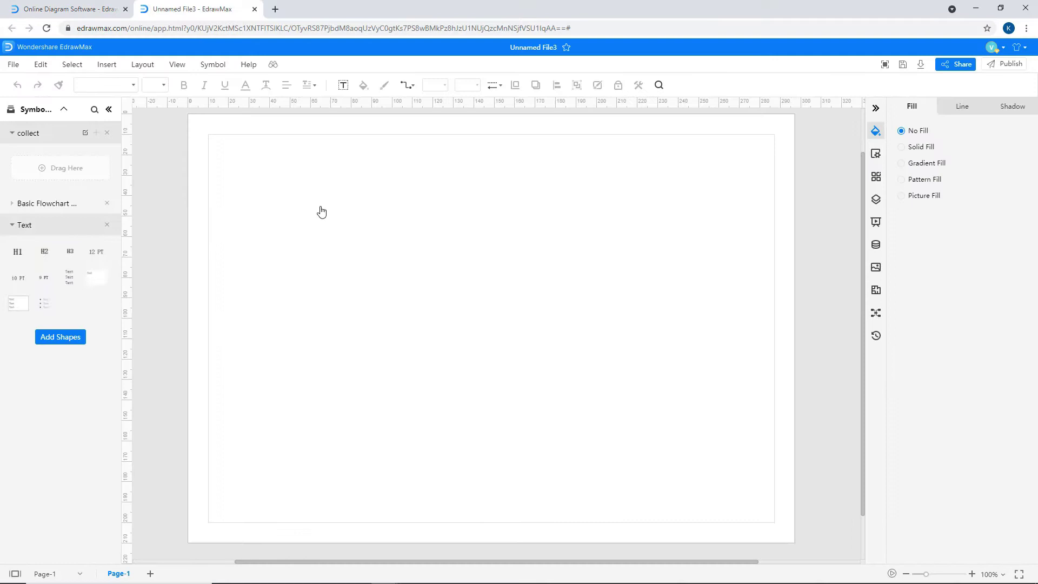
Step: Place a rounded terminator shape near the page's upper-left corner and label it "Determine personnel needed"
{"action": "left_click_drag", "start_coordinate": [45, 255], "coordinate": [299, 173]}
{"action": "type", "text": "Determine per"}
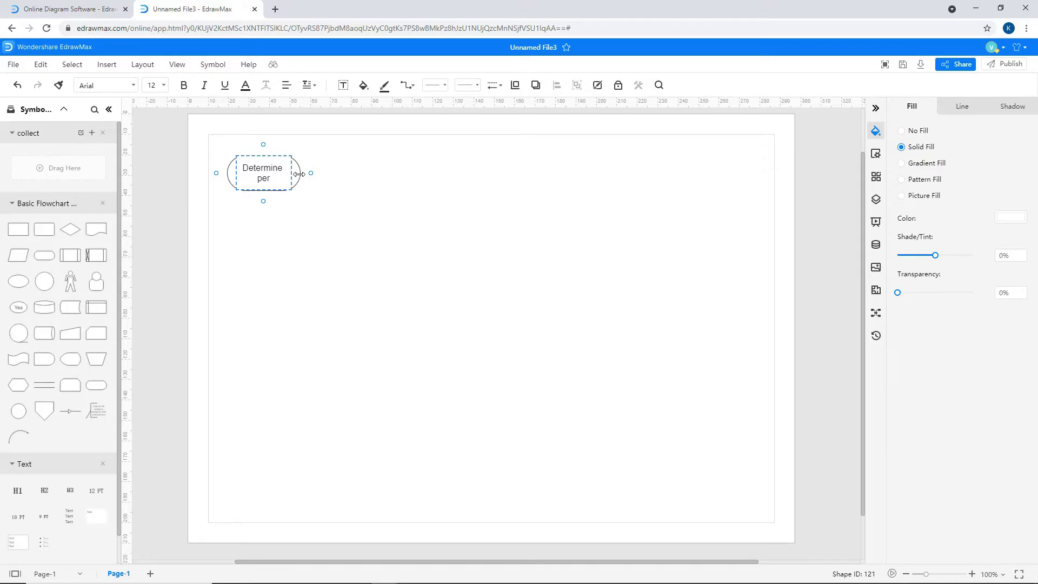
{"action": "type", "text": "sonnel needed"}
{"action": "key", "text": "Escape"}
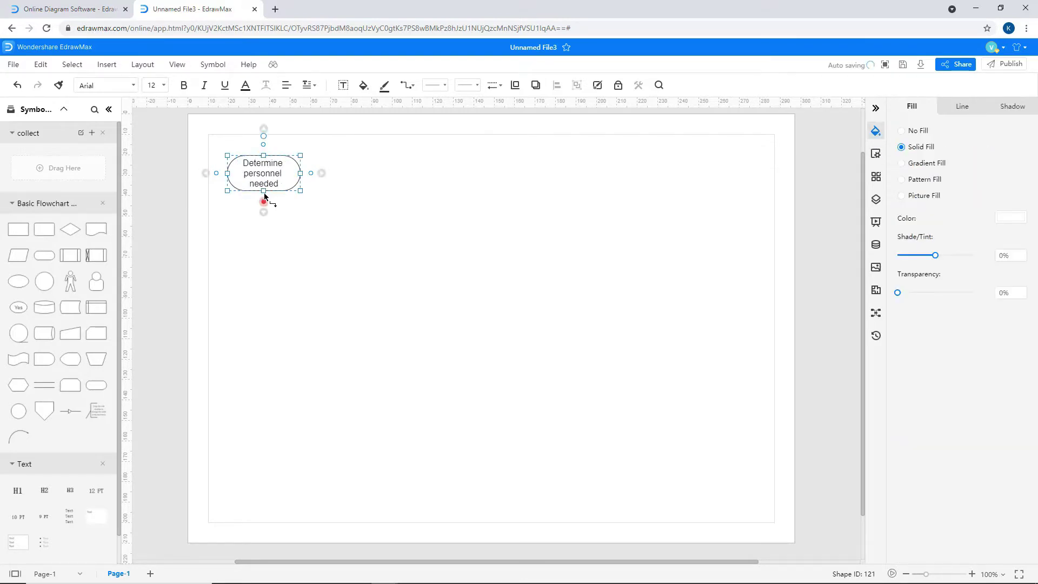
Step: Add a connected process box labelled "Write a job description" below "Determine personnel needed"
{"action": "left_click_drag", "start_coordinate": [263, 195], "coordinate": [261, 221]}
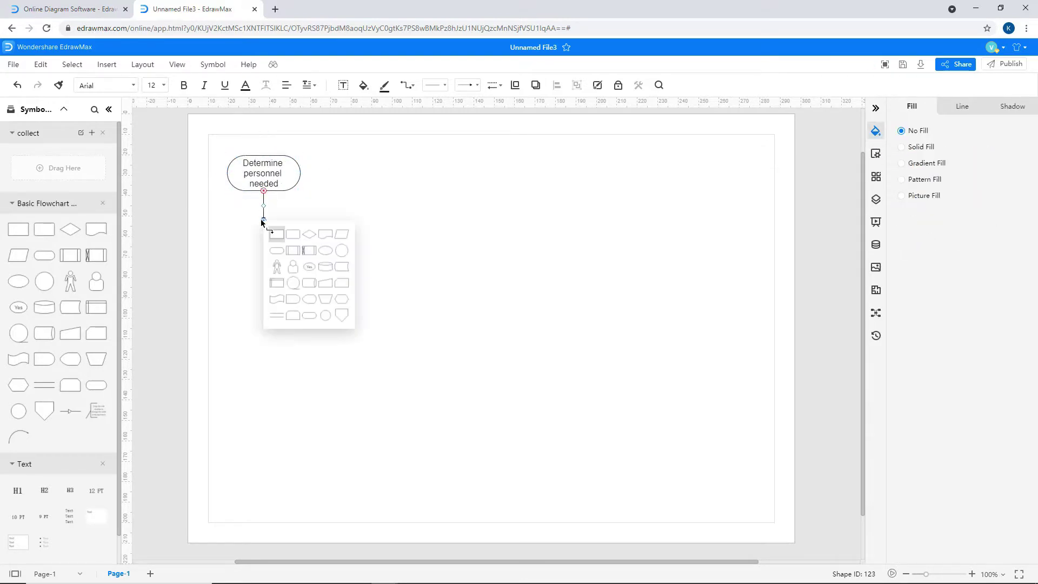
{"action": "left_click", "coordinate": [273, 238]}
{"action": "type", "text": "Write a job description"}
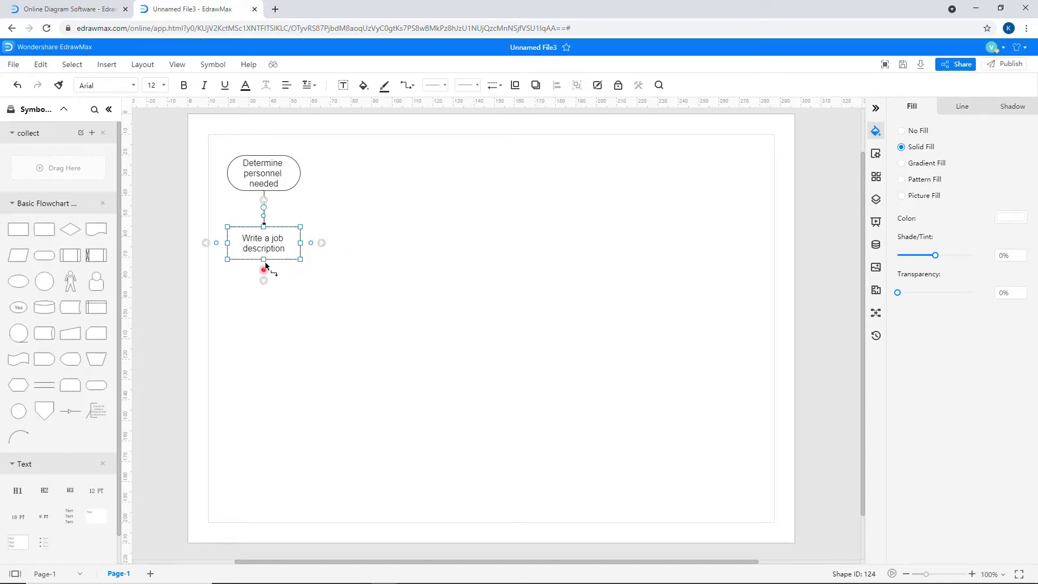
Step: Add a connected process box labelled "Send the personal request from to the HR department" below "Write a job description"
{"action": "left_click_drag", "start_coordinate": [264, 276], "coordinate": [261, 291]}
{"action": "left_click", "coordinate": [275, 307]}
{"action": "type", "text": "Send"}
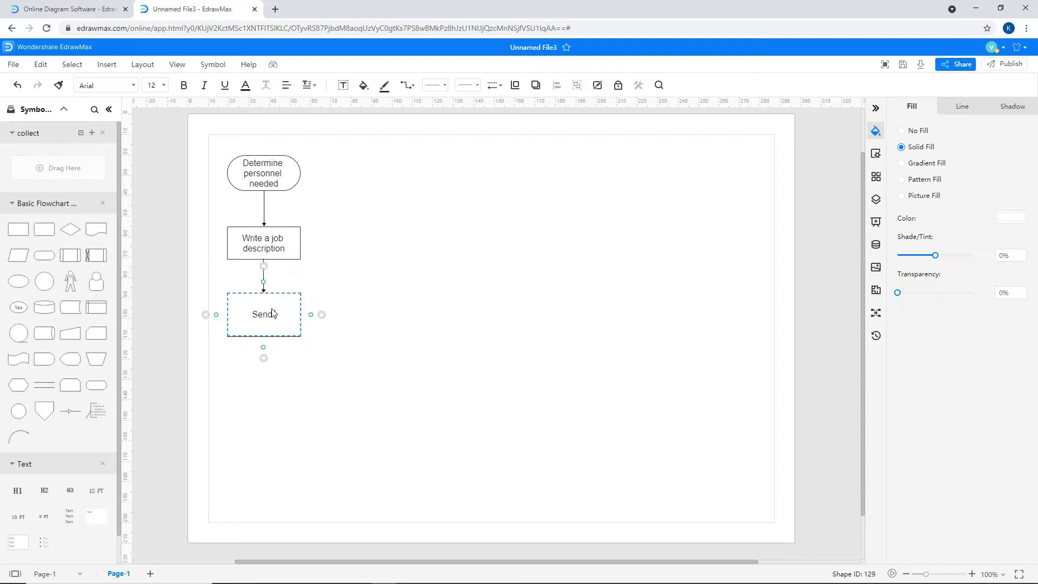
{"action": "type", "text": " the personal request"}
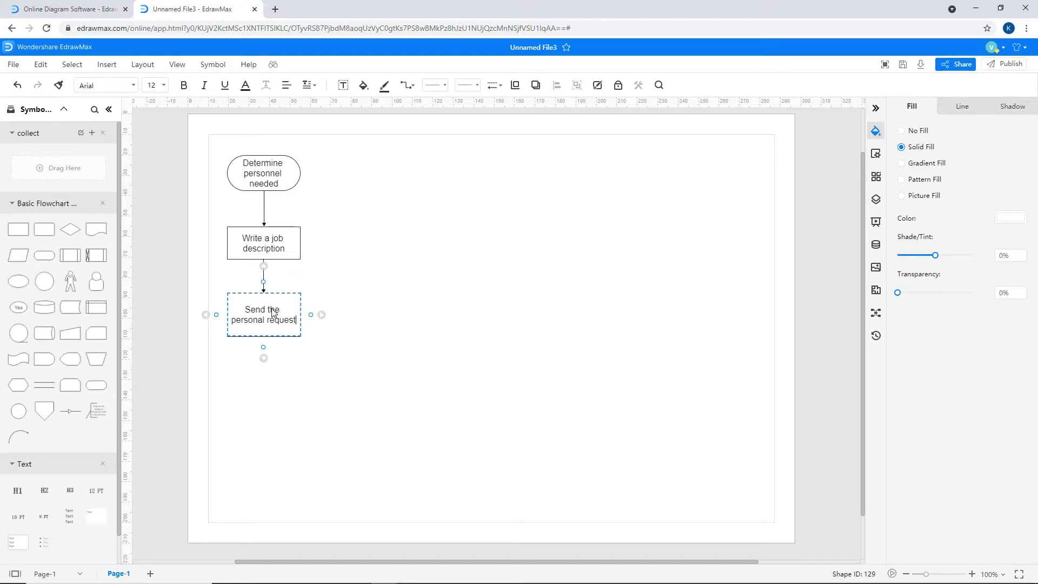
{"action": "type", "text": " from to the HR department"}
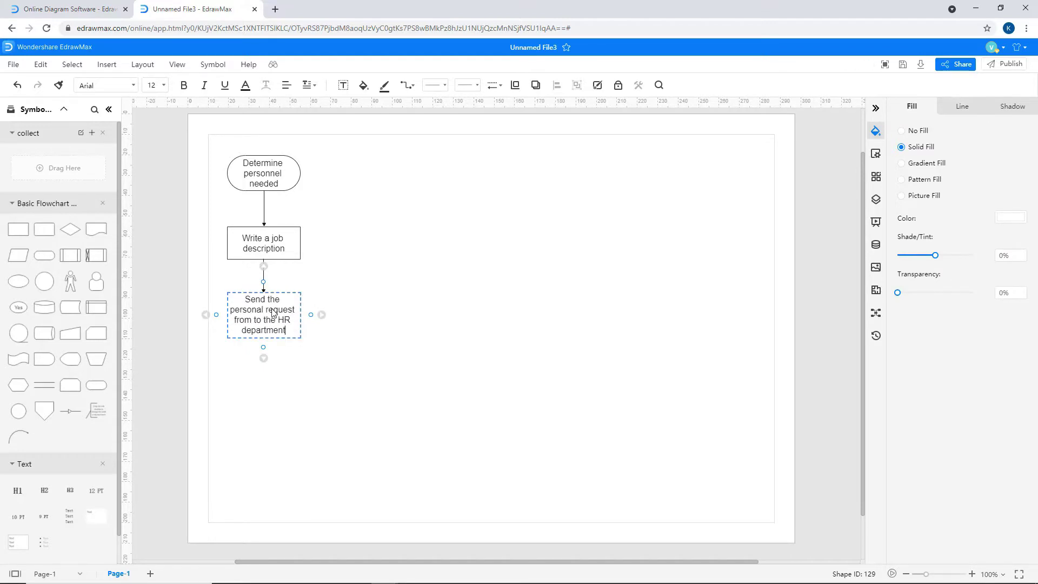
Step: Add a connected process box labelled "Decide the classification" below the HR department request box
{"action": "left_click", "coordinate": [263, 345]}
{"action": "left_click_drag", "start_coordinate": [264, 373], "coordinate": [264, 372]}
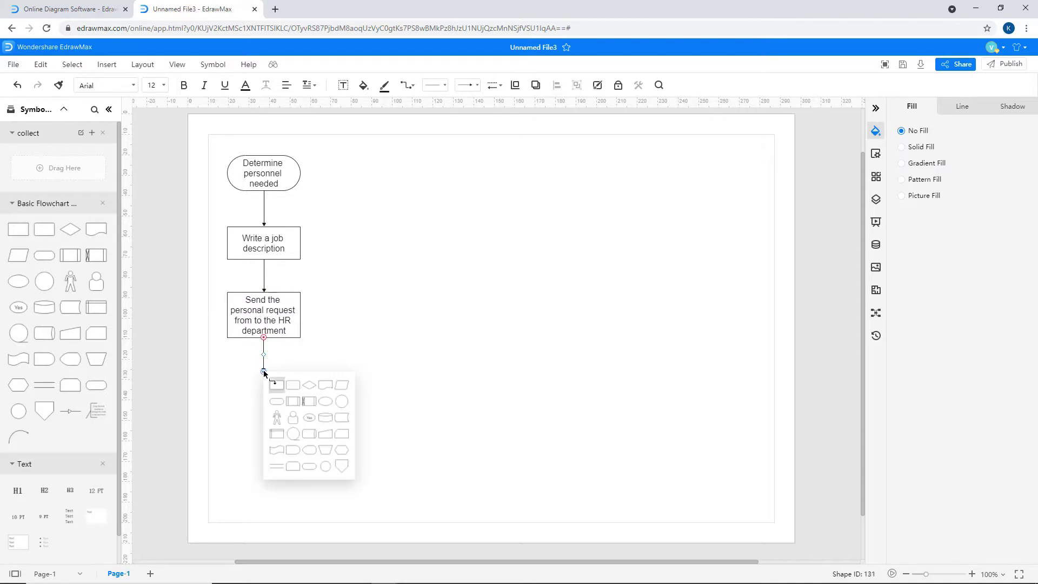
{"action": "left_click", "coordinate": [276, 389]}
{"action": "type", "text": "Decide"}
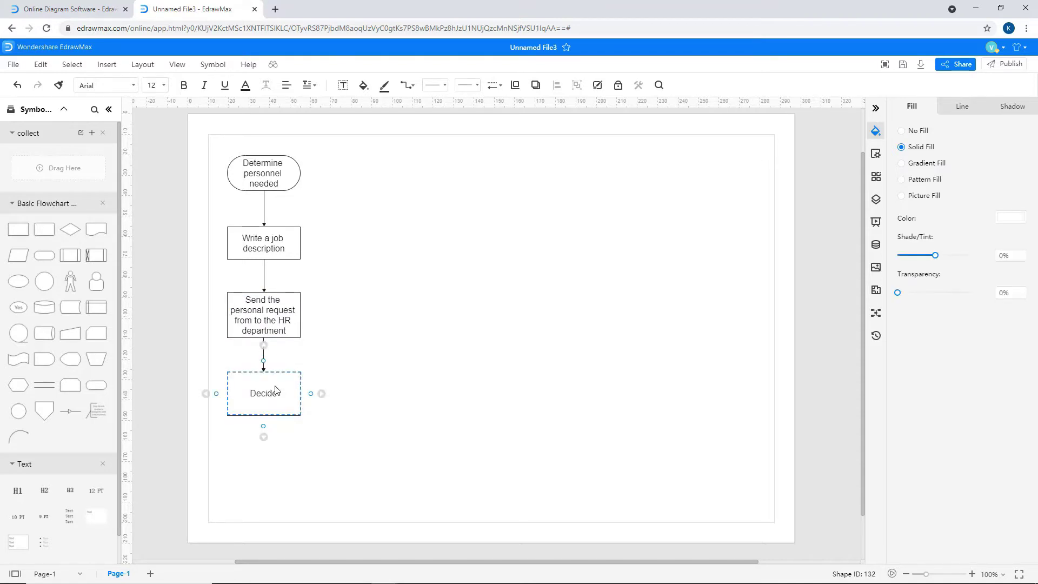
{"action": "type", "text": " the classification"}
Step: Add a connected decision diamond labelled "employ regularly" below "Decide the classification"
{"action": "left_click", "coordinate": [266, 419]}
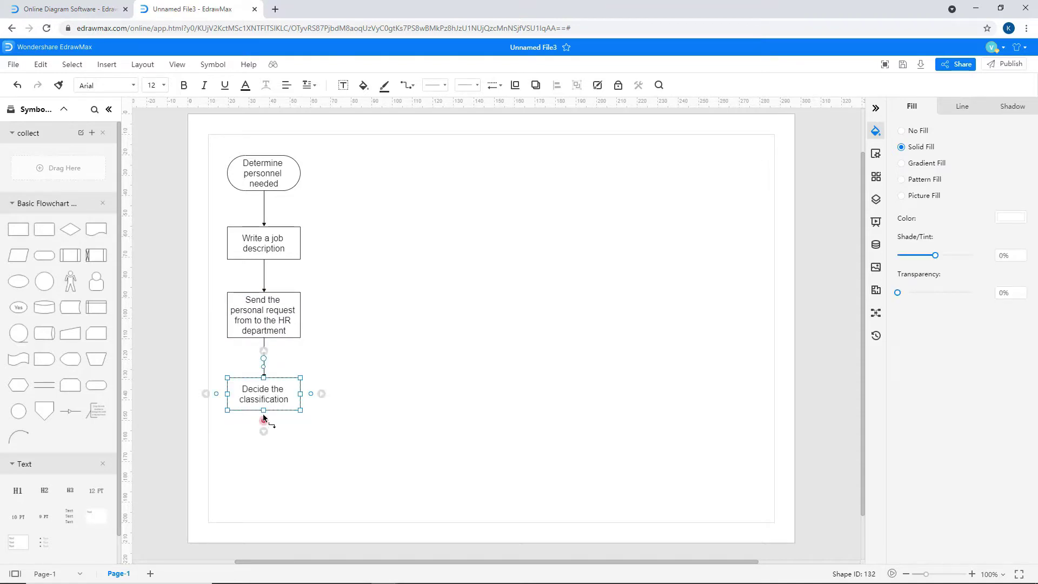
{"action": "left_click_drag", "start_coordinate": [264, 445], "coordinate": [264, 446]}
{"action": "left_click", "coordinate": [306, 457]}
{"action": "type", "text": "employ"}
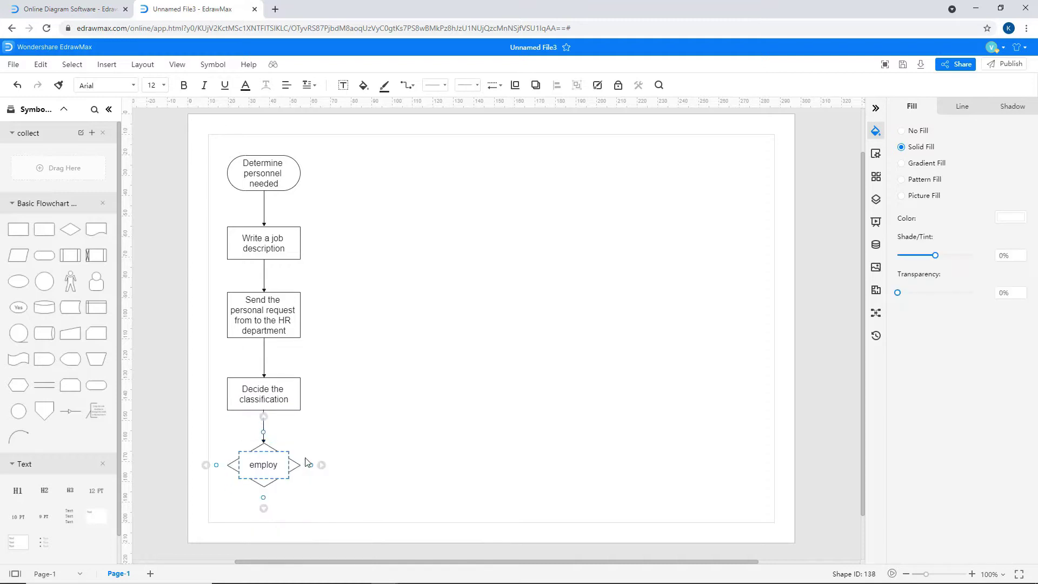
{"action": "type", "text": " regularly"}
{"action": "left_click", "coordinate": [277, 458]}
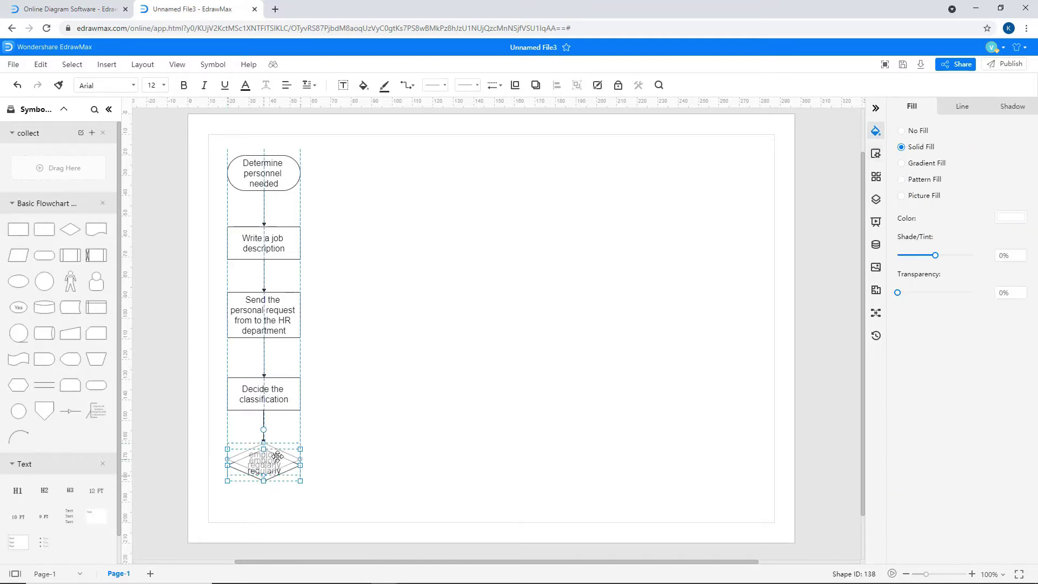
Step: Add a connected terminator labelled "Temporary recruitment process" below "employ regularly" and remove the connector's "yes" label
{"action": "left_click_drag", "start_coordinate": [264, 485], "coordinate": [265, 508]}
{"action": "left_click", "coordinate": [276, 532]}
{"action": "type", "text": "Tem"}
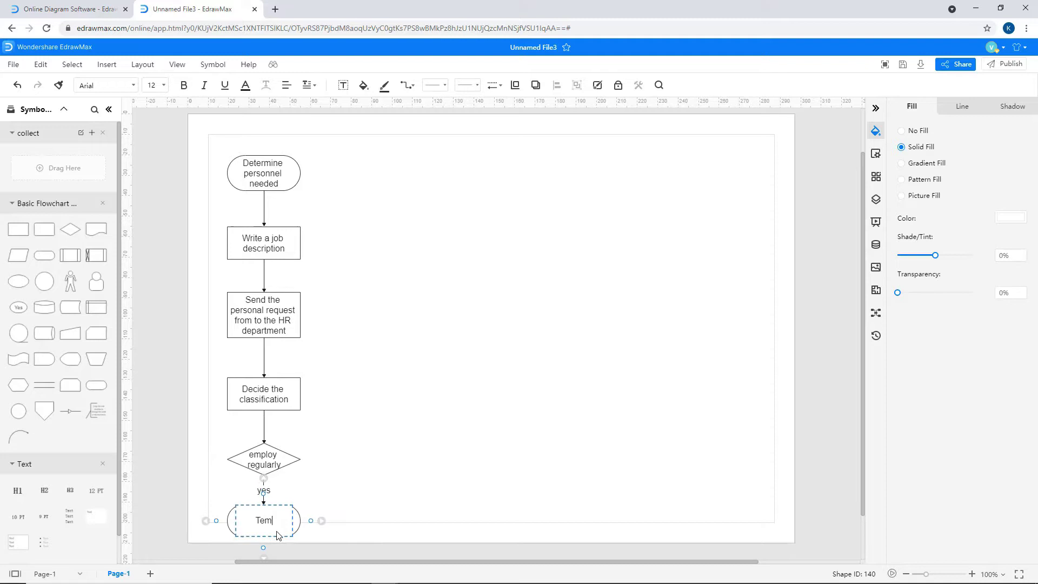
{"action": "type", "text": "porary recruitment process"}
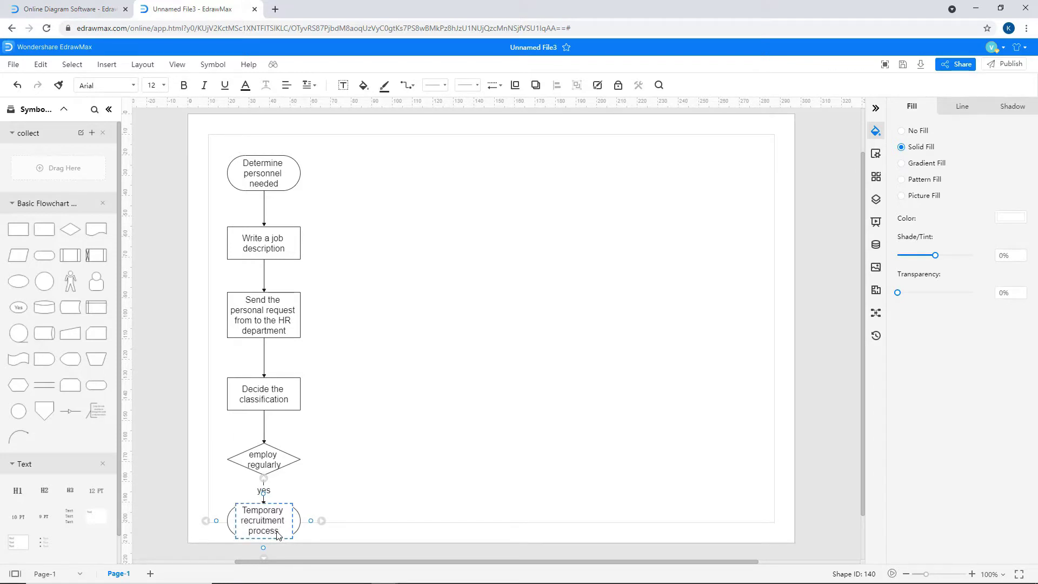
{"action": "double_click", "coordinate": [265, 489]}
{"action": "key", "text": "BackSpace"}
{"action": "left_click", "coordinate": [274, 504]}
Step: Start a second column with a process box labelled "financial affairs" and connect the "employ regularly" diamond to it
{"action": "left_click_drag", "start_coordinate": [19, 229], "coordinate": [387, 176]}
{"action": "type", "text": "financial affairs"}
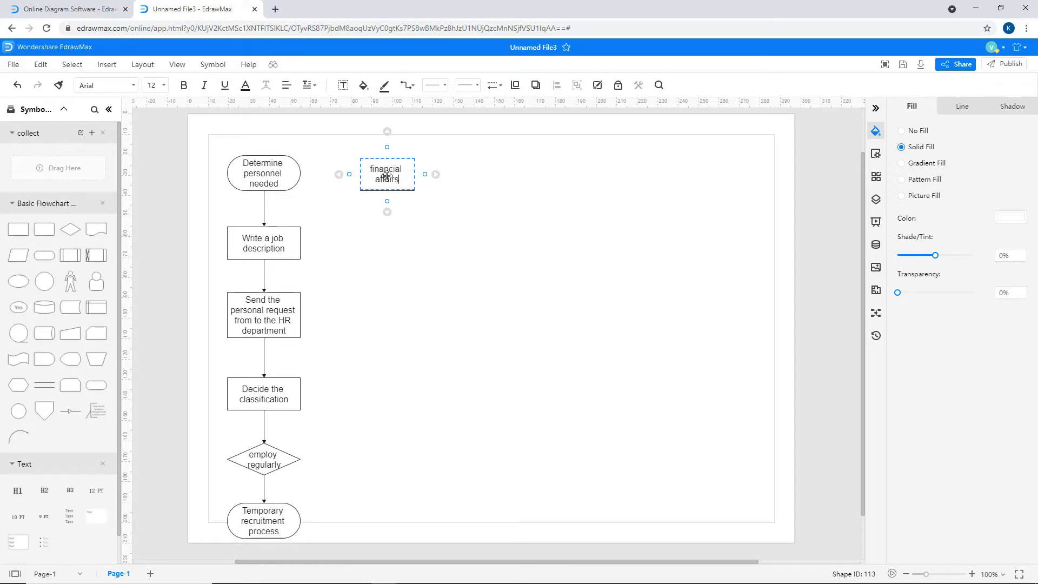
{"action": "mouse_move", "coordinate": [300, 459]}
{"action": "left_mouse_down"}
{"action": "mouse_move", "coordinate": [357, 175]}
{"action": "mouse_move", "coordinate": [388, 223]}
{"action": "left_mouse_up"}
{"action": "left_click", "coordinate": [336, 319]}
Step: Add a connected decision diamond labelled "Suitable people" below "financial affairs"
{"action": "left_click", "coordinate": [427, 241]}
{"action": "type", "text": "Suitable"}
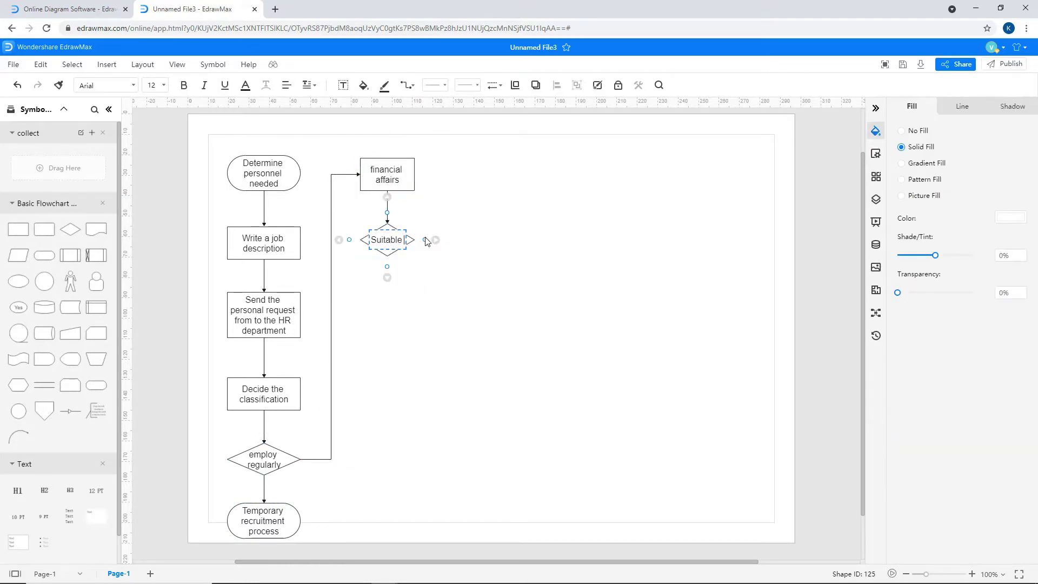
{"action": "type", "text": " people"}
{"action": "left_click", "coordinate": [425, 240]}
Step: Add a connected process box labelled "Check the CV's" below the "Suitable people" diamond
{"action": "left_click_drag", "start_coordinate": [387, 266], "coordinate": [387, 292]}
{"action": "left_click", "coordinate": [401, 309]}
{"action": "type", "text": "Check th"}
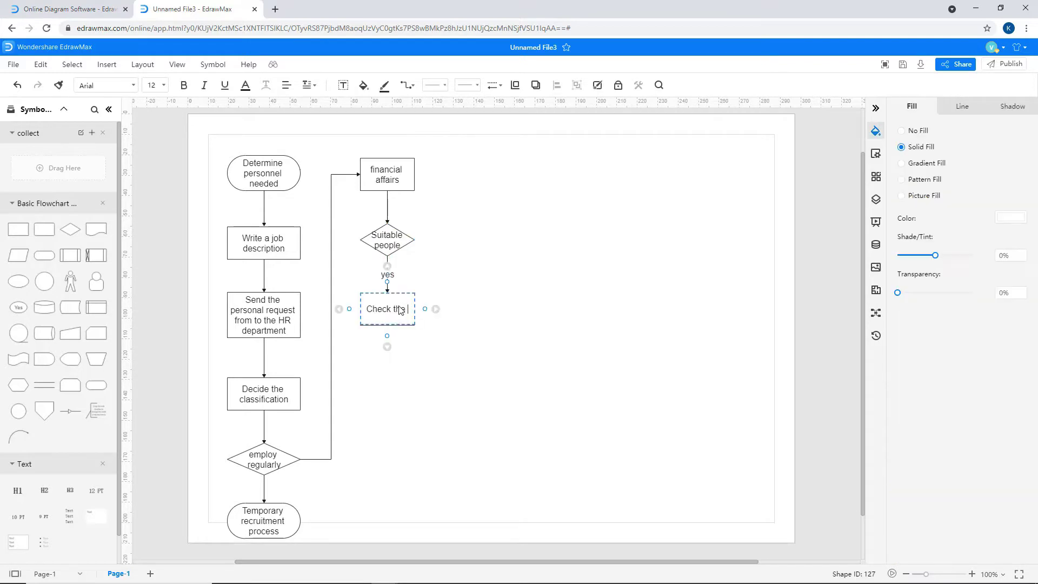
{"action": "type", "text": "e CV's"}
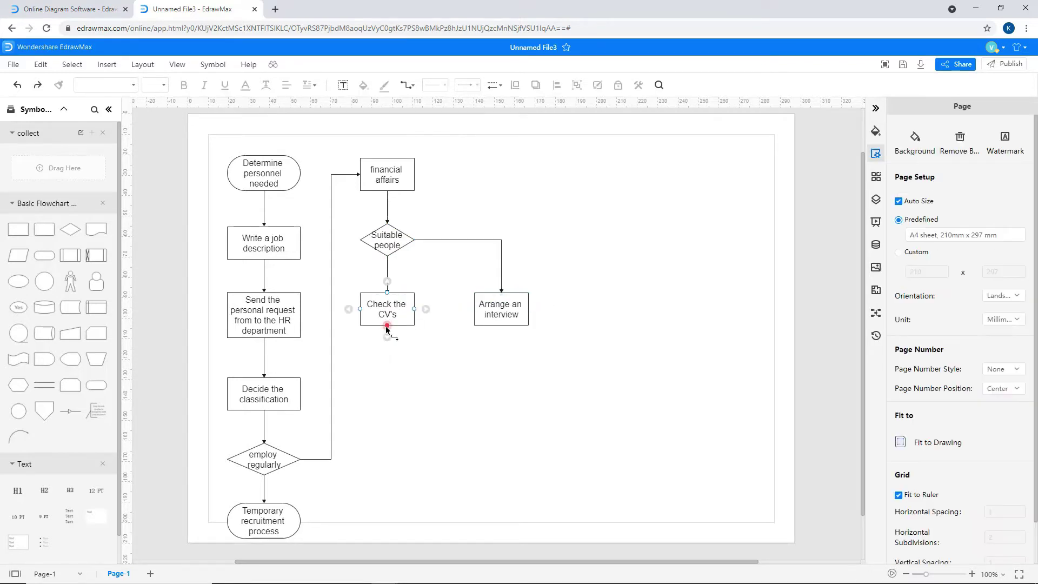
Step: Add a second connected decision diamond labelled "Suitable people" below "Check the CV's"
{"action": "left_click_drag", "start_coordinate": [387, 347], "coordinate": [387, 368]}
{"action": "left_click", "coordinate": [427, 387]}
{"action": "type", "text": "Suitable"}
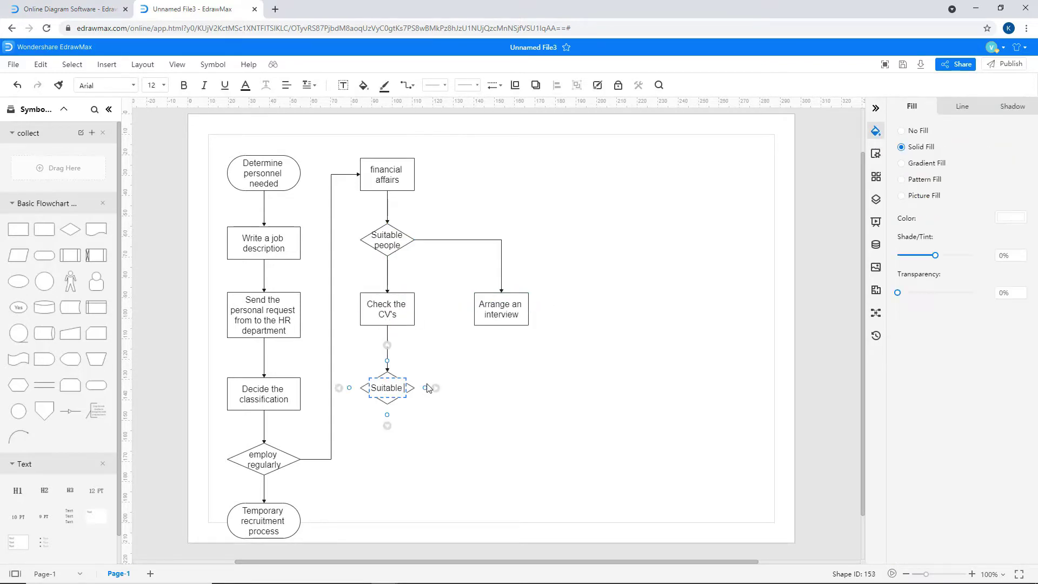
{"action": "type", "text": " people"}
{"action": "left_click", "coordinate": [427, 387]}
Step: Add a connected process box labelled "decide the recruitment strategy" below the second "Suitable people" diamond
{"action": "left_click_drag", "start_coordinate": [387, 426], "coordinate": [387, 440]}
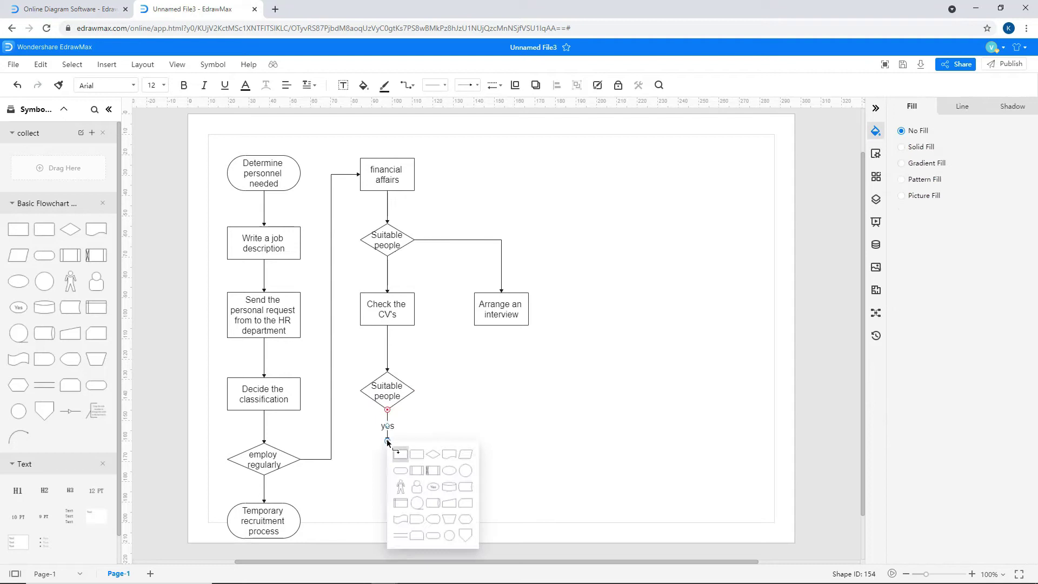
{"action": "left_click", "coordinate": [401, 454]}
{"action": "type", "text": "decide the recruitment strategy"}
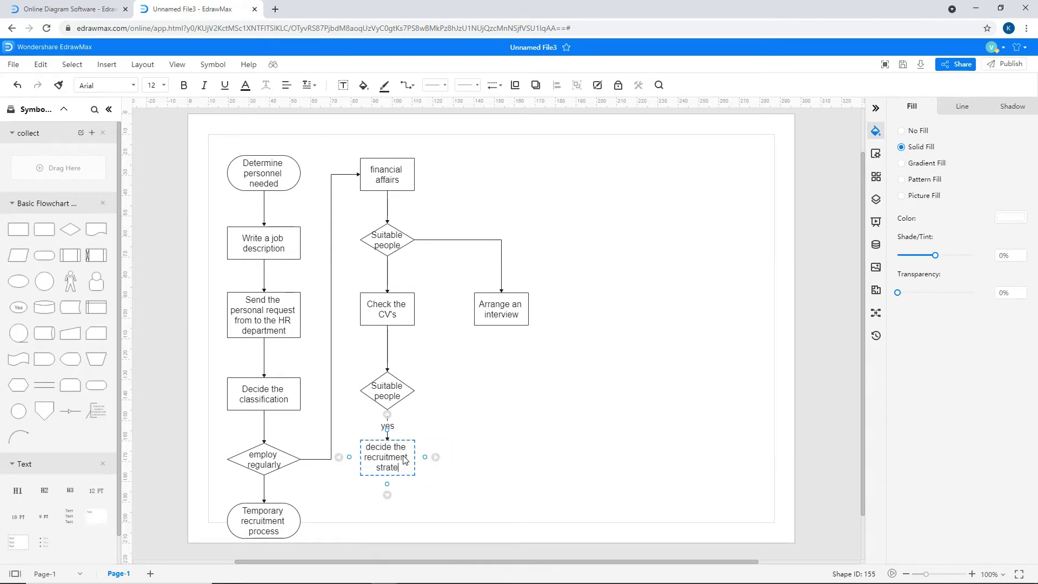
Step: Continue the second column below the recruitment strategy box with connected process boxes labelled "Adverrtise" and "Collect the CV's"
{"action": "left_click", "coordinate": [387, 479]}
{"action": "left_click", "coordinate": [387, 475]}
{"action": "type", "text": "Advertise"}
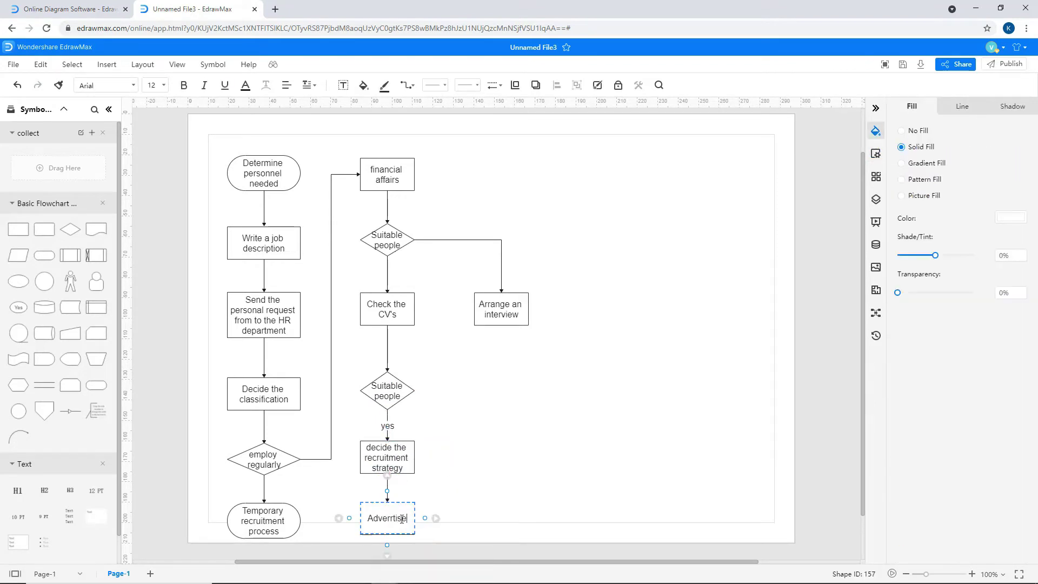
{"action": "left_click", "coordinate": [425, 540]}
{"action": "scroll", "coordinate": [424, 540], "scroll_direction": "down", "scroll_amount": 1}
{"action": "left_click_drag", "start_coordinate": [387, 480], "coordinate": [387, 507]}
{"action": "left_click", "coordinate": [399, 522]}
{"action": "type", "text": "Collect the CV's"}
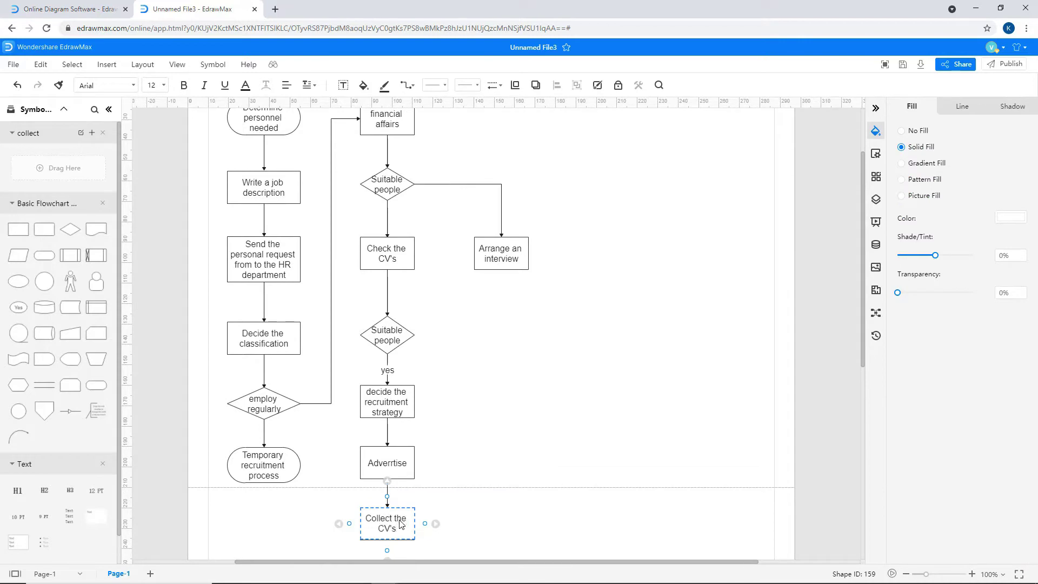
Step: Branch the second "Suitable people" diamond to a "1st interview" process box, and connect "Arrange an interview" to it, leaving the connectors unlabelled
{"action": "left_click_drag", "start_coordinate": [435, 335], "coordinate": [473, 336]}
{"action": "left_click", "coordinate": [487, 350]}
{"action": "type", "text": "1st interview"}
{"action": "double_click", "coordinate": [445, 336]}
{"action": "left_click_drag", "start_coordinate": [500, 270], "coordinate": [501, 447]}
{"action": "key", "text": "BackSpace"}
{"action": "double_click", "coordinate": [387, 370]}
{"action": "key", "text": "BackSpace"}
Step: Add connected process boxes labelled "come up with questions" and "interviewing" below "1st interview"
{"action": "left_click", "coordinate": [502, 387]}
{"action": "left_click", "coordinate": [510, 400]}
{"action": "type", "text": "come up with questions"}
{"action": "left_click", "coordinate": [504, 428]}
{"action": "left_click", "coordinate": [514, 462]}
{"action": "type", "text": "interviewing"}
{"action": "left_click", "coordinate": [501, 488]}
Step: Add a connected decision diamond labelled "qualified" below "interviewing"
{"action": "scroll", "coordinate": [500, 488], "scroll_direction": "down", "scroll_amount": 1}
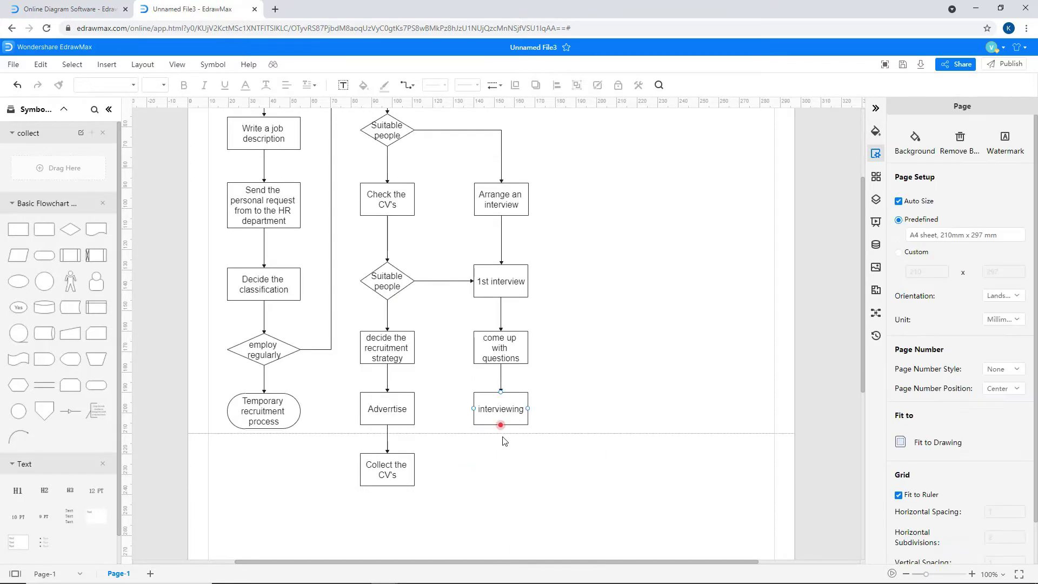
{"action": "left_click", "coordinate": [501, 439]}
{"action": "left_click", "coordinate": [548, 469]}
{"action": "type", "text": "qualified"}
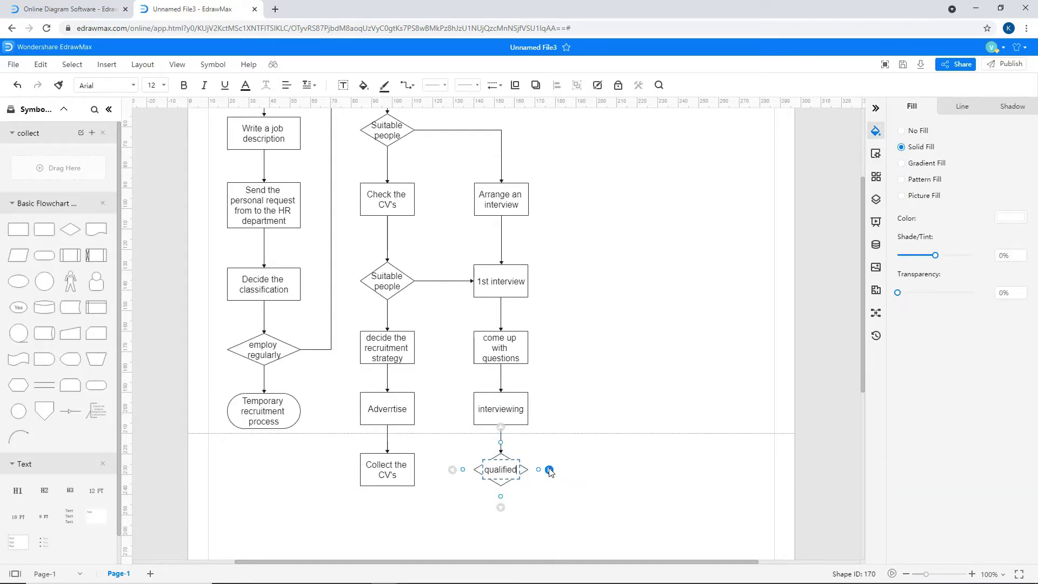
{"action": "left_click", "coordinate": [441, 498]}
Step: Add a connected decision diamond labelled "qualified?" below "Collect the CV's"
{"action": "left_click", "coordinate": [387, 506]}
{"action": "left_click", "coordinate": [429, 529]}
{"action": "type", "text": "qualified?"}
{"action": "left_click", "coordinate": [420, 543]}
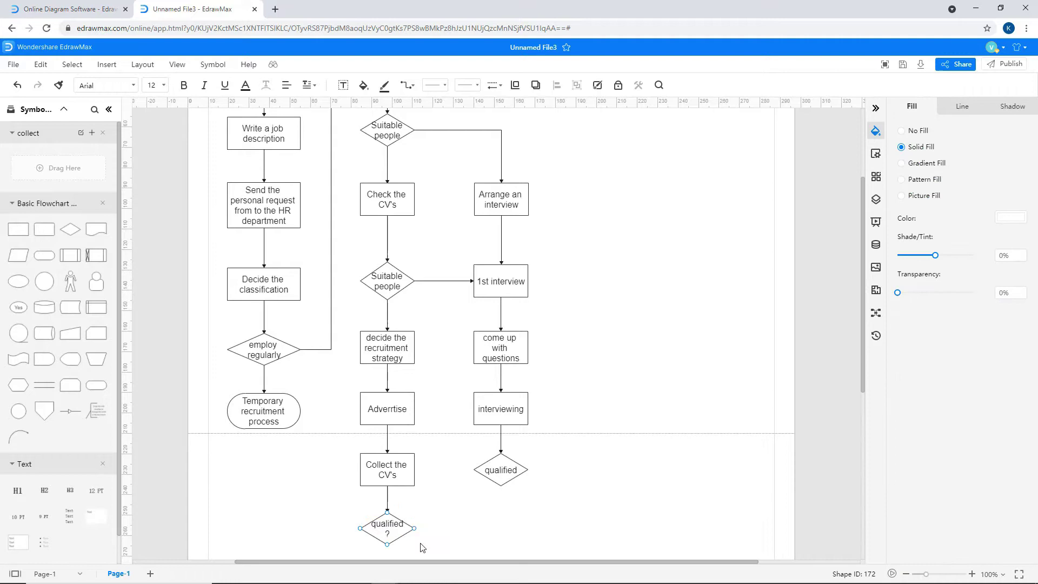
{"action": "left_click", "coordinate": [423, 547]}
Step: Add a circle connected from the "qualified?" diamond, shrink it, and align it under the "qualified" diamond
{"action": "scroll", "coordinate": [391, 505], "scroll_direction": "down", "scroll_amount": 1}
{"action": "left_click", "coordinate": [520, 546]}
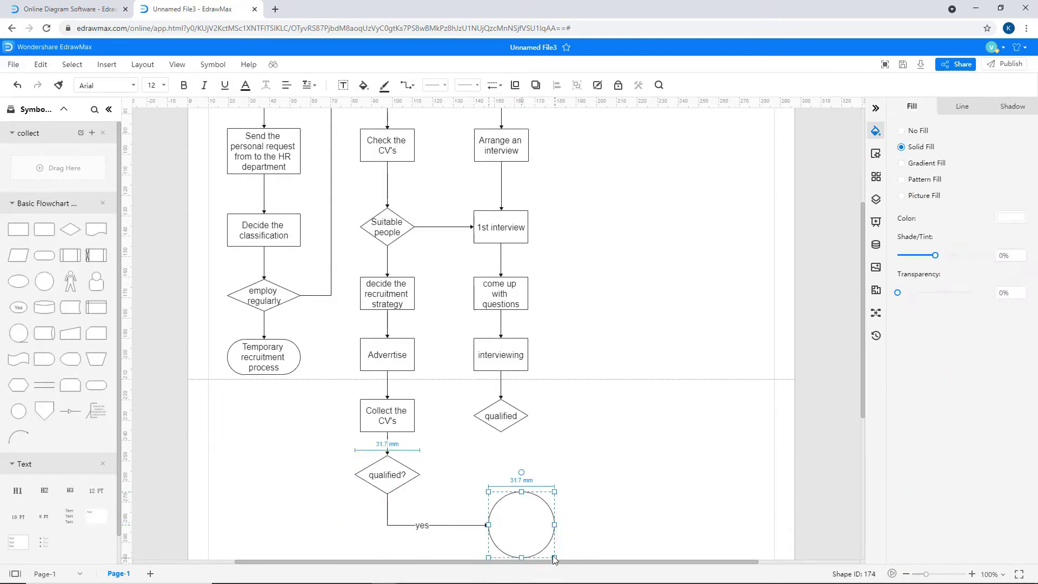
{"action": "left_click_drag", "start_coordinate": [555, 558], "coordinate": [528, 530]}
{"action": "scroll", "coordinate": [524, 527], "scroll_direction": "down", "scroll_amount": 1}
{"action": "left_click_drag", "start_coordinate": [521, 502], "coordinate": [500, 499]}
Step: Connect "qualified" to the small circle and "qualified?" to "Arrange an interview", leaving the connectors unlabelled
{"action": "left_click_drag", "start_coordinate": [500, 409], "coordinate": [501, 492]}
{"action": "double_click", "coordinate": [503, 454]}
{"action": "key", "text": "BackSpace"}
{"action": "double_click", "coordinate": [427, 499]}
{"action": "key", "text": "BackSpace"}
{"action": "left_click", "coordinate": [437, 491]}
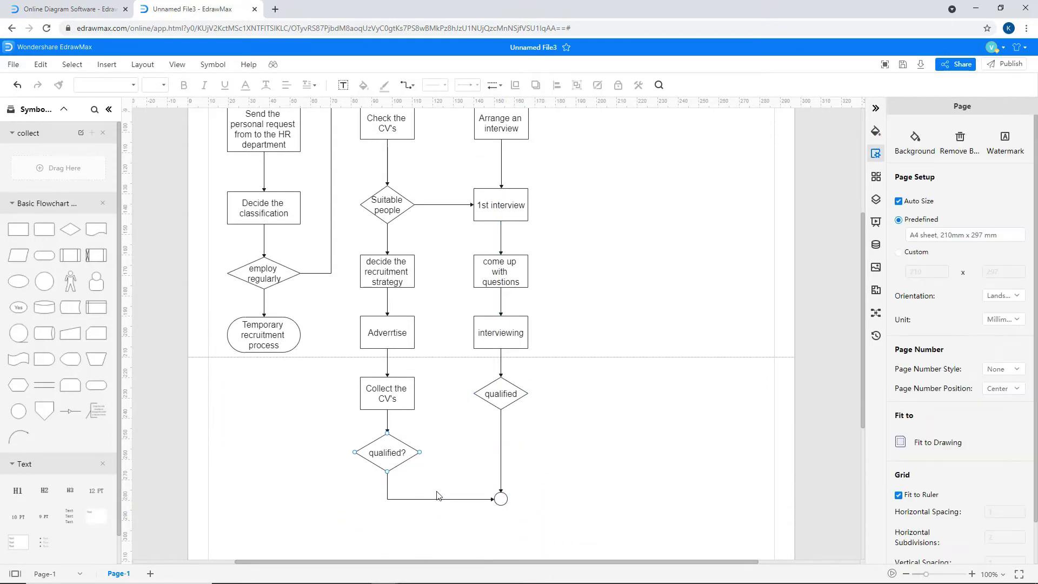
{"action": "left_click_drag", "start_coordinate": [450, 123], "coordinate": [471, 124]}
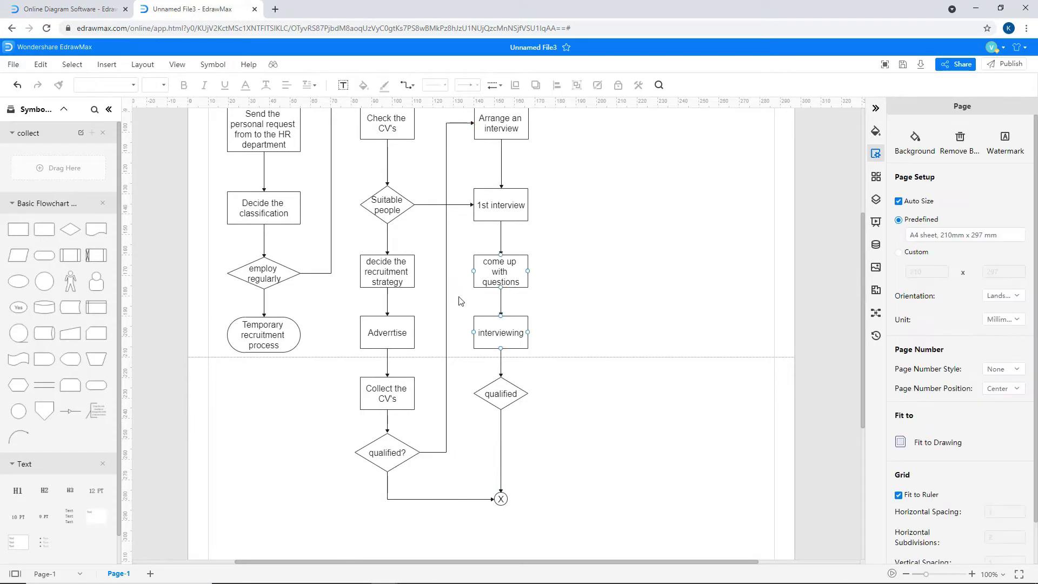
Step: Start a fourth column with a process box labelled "select the interviewees" and connect the "qualified" diamond to it without a label
{"action": "left_click_drag", "start_coordinate": [18, 229], "coordinate": [602, 271]}
{"action": "type", "text": "select the interviewees"}
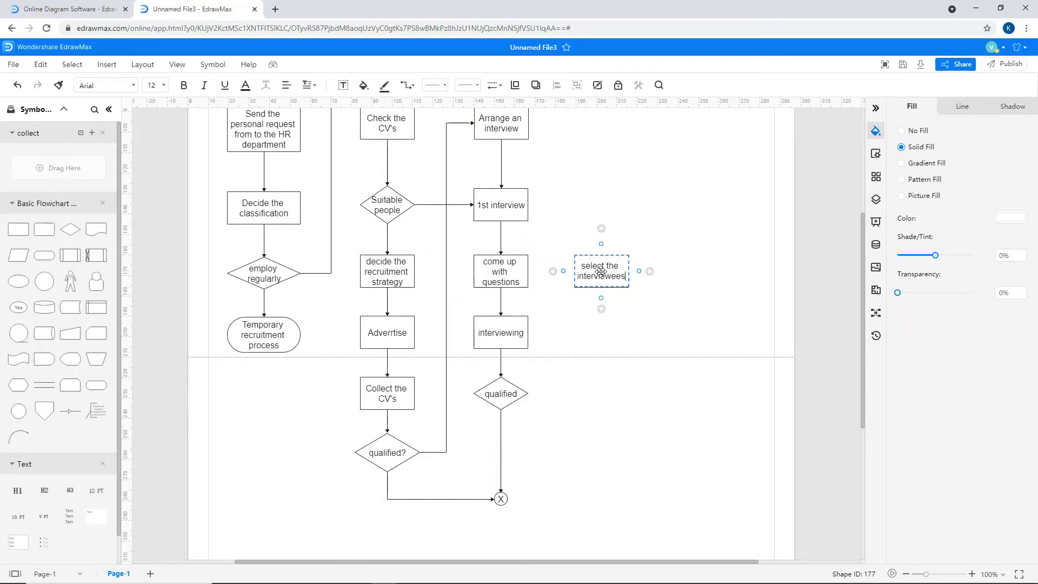
{"action": "left_click", "coordinate": [537, 398]}
{"action": "left_click_drag", "start_coordinate": [535, 395], "coordinate": [602, 311]}
{"action": "double_click", "coordinate": [552, 331]}
{"action": "key", "text": "BackSpace"}
Step: Add connected process boxes labelled "finally decision" and "Employment" below "select the interviewees"
{"action": "left_click", "coordinate": [581, 308]}
{"action": "left_click", "coordinate": [612, 324]}
{"action": "type", "text": "finallly decision"}
{"action": "left_click", "coordinate": [605, 351]}
{"action": "left_click", "coordinate": [602, 365]}
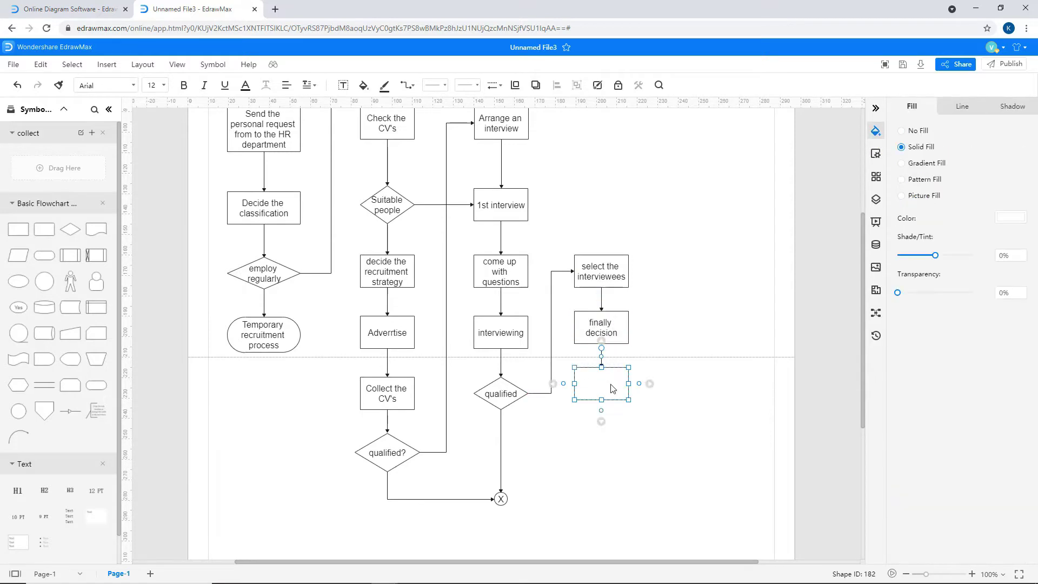
{"action": "type", "text": "Emp"}
{"action": "left_click", "coordinate": [610, 407]}
Step: Add a connected decision diamond labelled "accepted" below "Employment"
{"action": "left_click_drag", "start_coordinate": [602, 411], "coordinate": [638, 466]}
{"action": "left_click", "coordinate": [645, 441]}
{"action": "type", "text": "accepted"}
{"action": "left_click", "coordinate": [647, 440]}
{"action": "left_click", "coordinate": [616, 448]}
Step: Connect the "accepted" diamond to the small X circle and remove that connector's label
{"action": "left_click_drag", "start_coordinate": [564, 445], "coordinate": [507, 498]}
{"action": "double_click", "coordinate": [523, 459]}
{"action": "key", "text": "BackSpace"}
{"action": "left_click", "coordinate": [534, 463]}
Step: Add a connected terminator labelled "Finished" below the "accepted" diamond
{"action": "left_click_drag", "start_coordinate": [603, 476], "coordinate": [602, 503]}
{"action": "left_click", "coordinate": [615, 528]}
{"action": "type", "text": "Finished"}
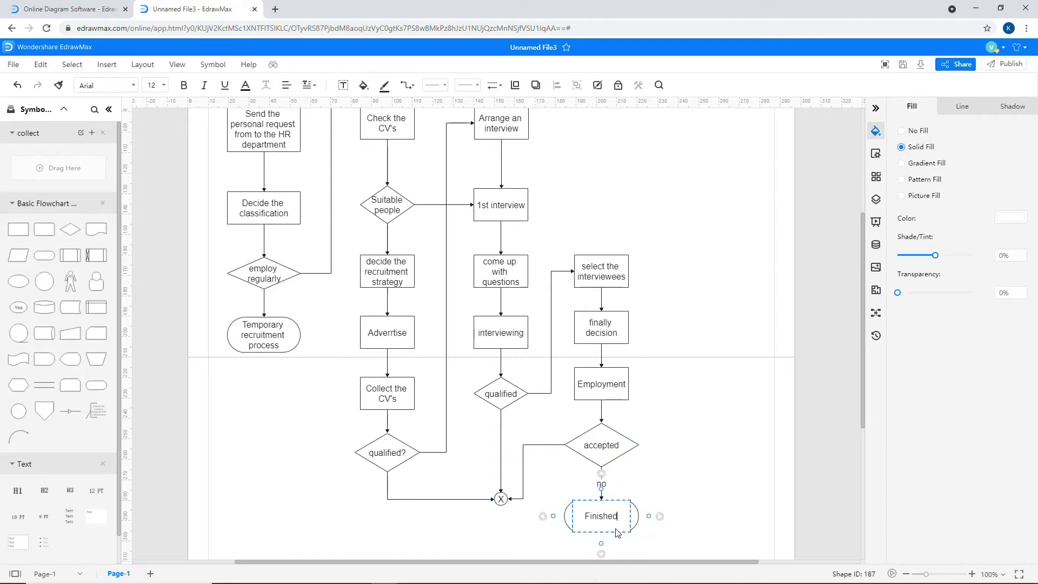
Step: Remove the "no" label from the connector between the "accepted" diamond and the "Finished" terminator
{"action": "double_click", "coordinate": [603, 487]}
{"action": "key", "text": "BackSpace"}
Step: Add a text box reading "Recruitment Process Flowchart" in the empty area near the top of the page
{"action": "scroll", "coordinate": [665, 289], "scroll_direction": "up", "scroll_amount": 4}
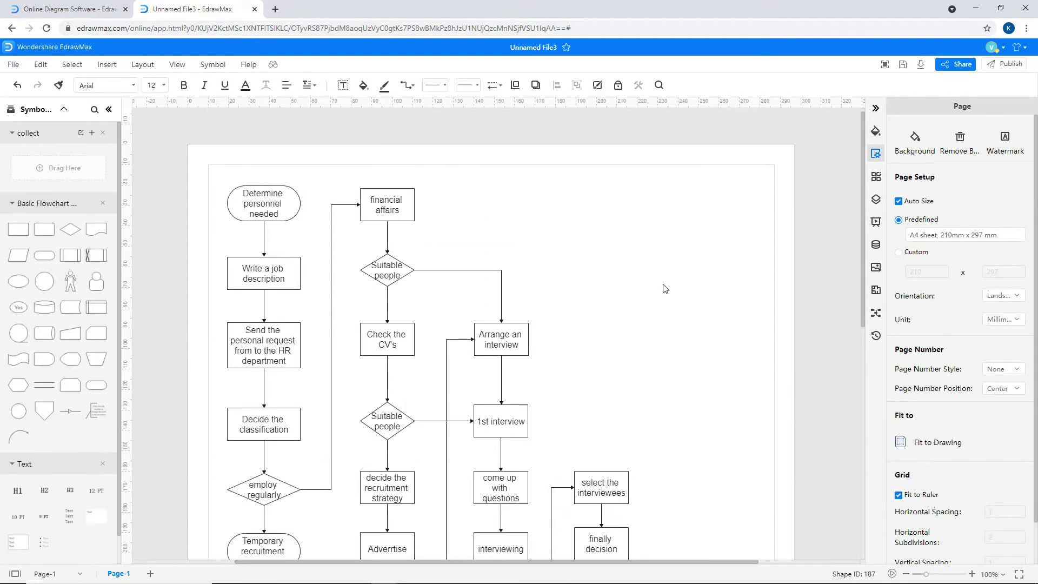
{"action": "key", "text": "ctrl+t"}
{"action": "left_click_drag", "start_coordinate": [762, 275], "coordinate": [762, 275]}
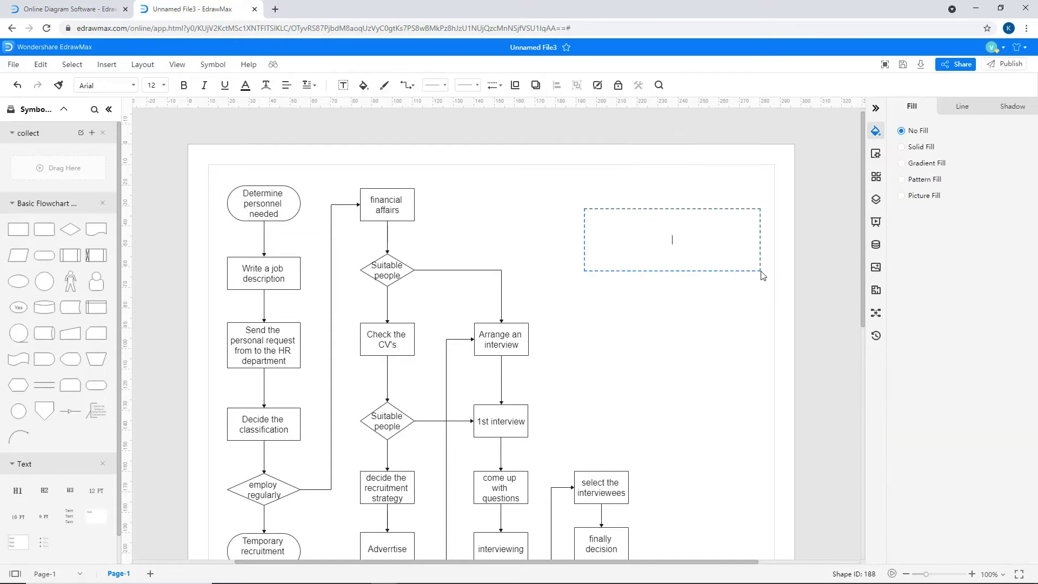
{"action": "type", "text": "Recruitment Process Flowchart"}
Step: Set the title text to font size 22 and move the title above "Arrange an interview", beside "financial affairs"
{"action": "left_click_drag", "start_coordinate": [685, 245], "coordinate": [631, 232]}
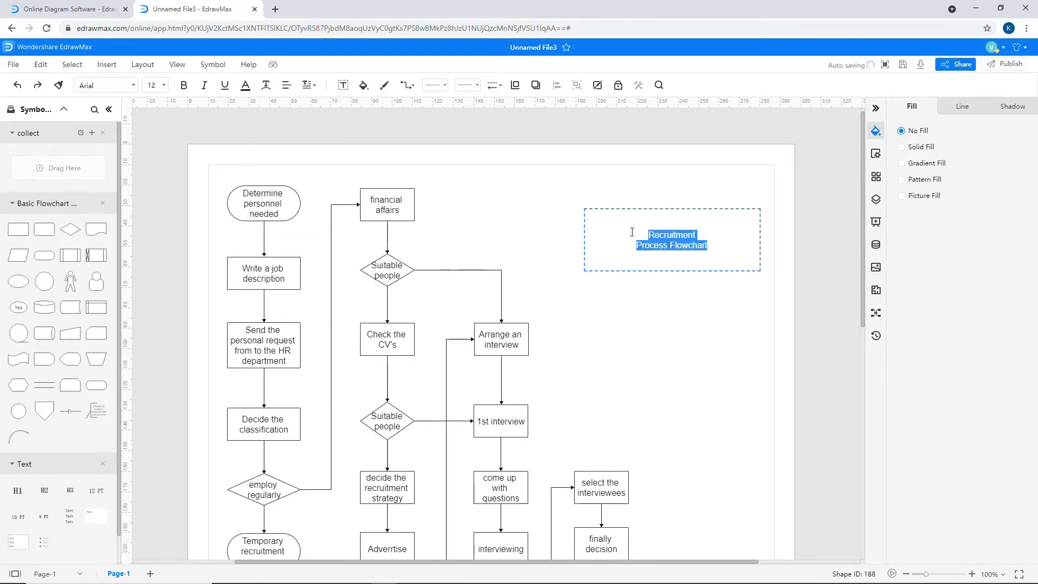
{"action": "left_click", "coordinate": [164, 87]}
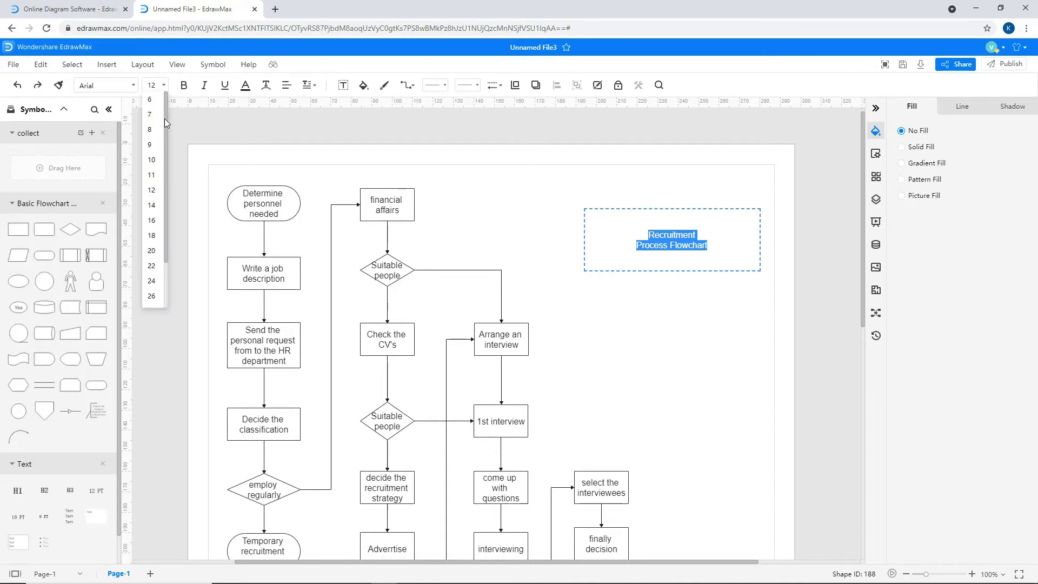
{"action": "left_click", "coordinate": [155, 264]}
{"action": "left_click", "coordinate": [544, 254]}
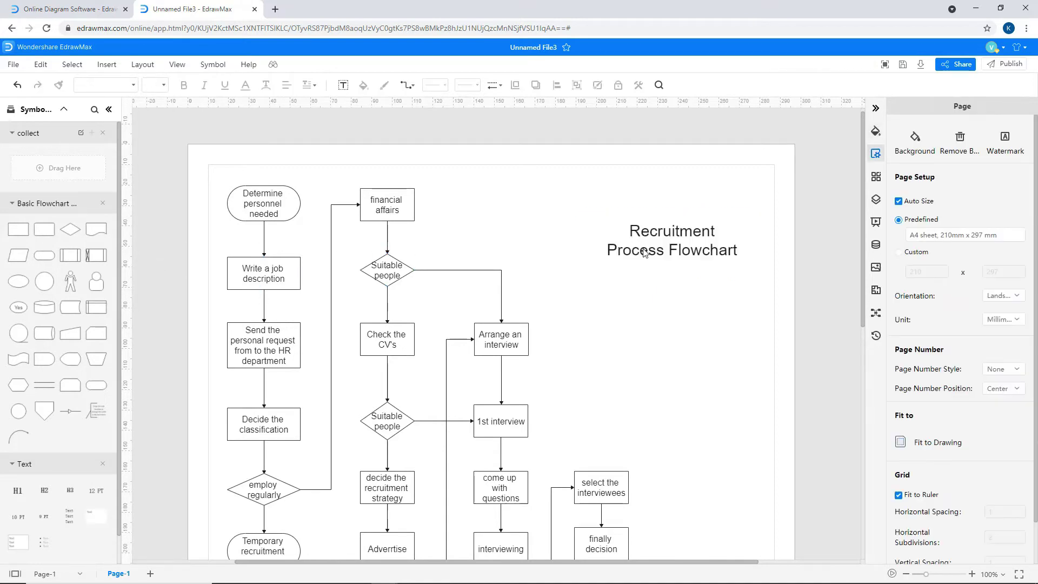
{"action": "left_click", "coordinate": [637, 246]}
{"action": "left_click_drag", "start_coordinate": [637, 246], "coordinate": [528, 217]}
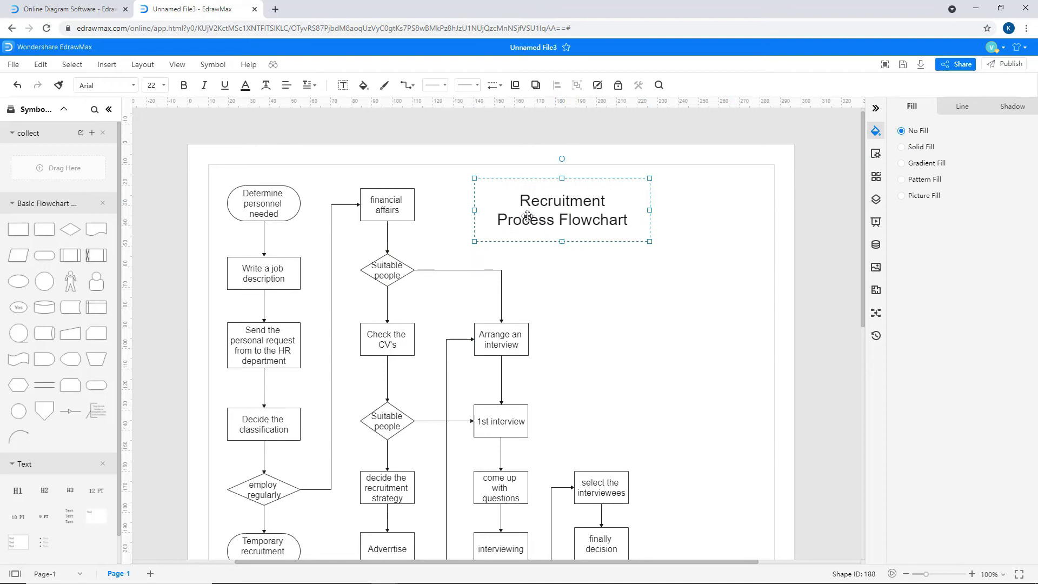
Step: Try the blue, light cyan and green Town themes on the flowchart
{"action": "left_click", "coordinate": [875, 178]}
{"action": "left_click", "coordinate": [927, 319]}
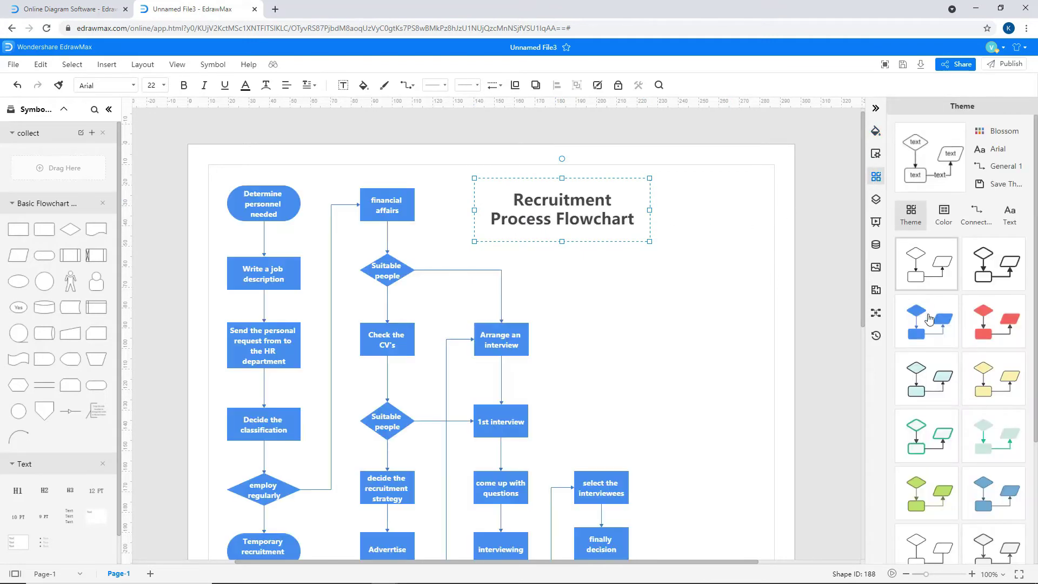
{"action": "left_click", "coordinate": [934, 367]}
{"action": "left_click", "coordinate": [940, 490]}
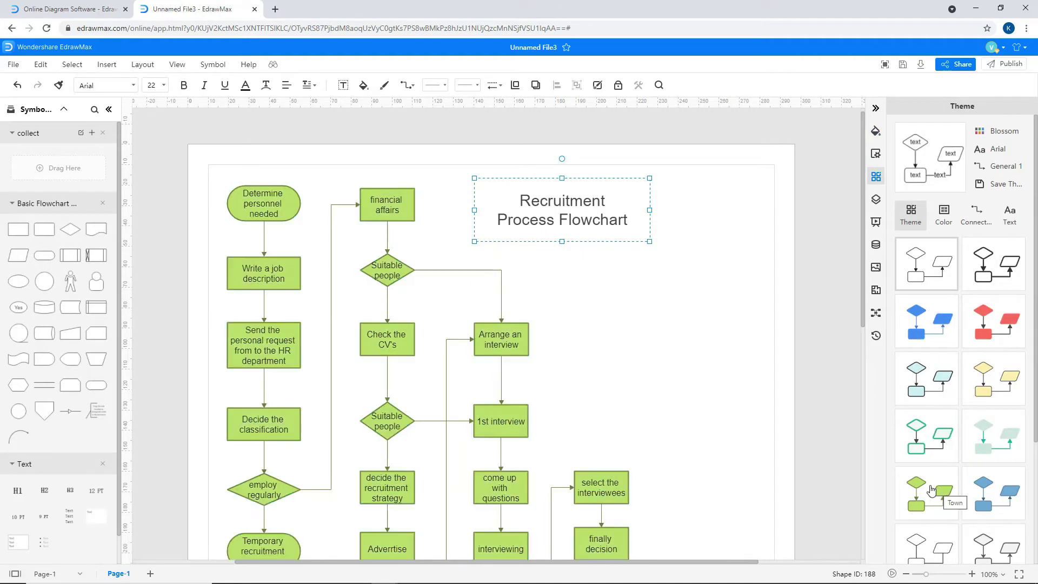
Step: Select all shapes by type, leaving the decision diamonds and the "Determine personnel needed" and "Finished" terminators out of the selection
{"action": "right_click", "coordinate": [738, 377]}
{"action": "mouse_move", "coordinate": [797, 162]}
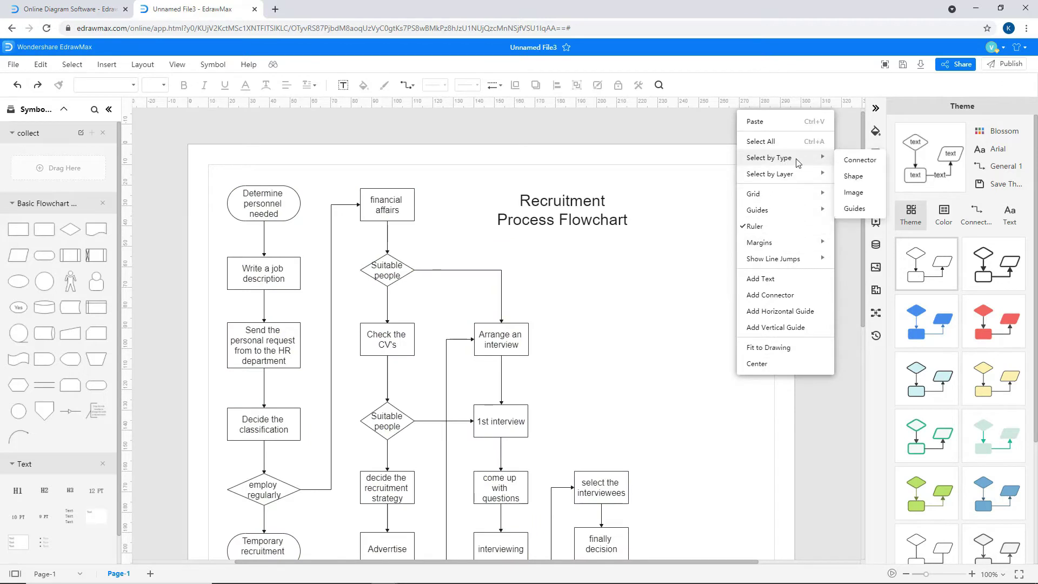
{"action": "left_click", "coordinate": [854, 176]}
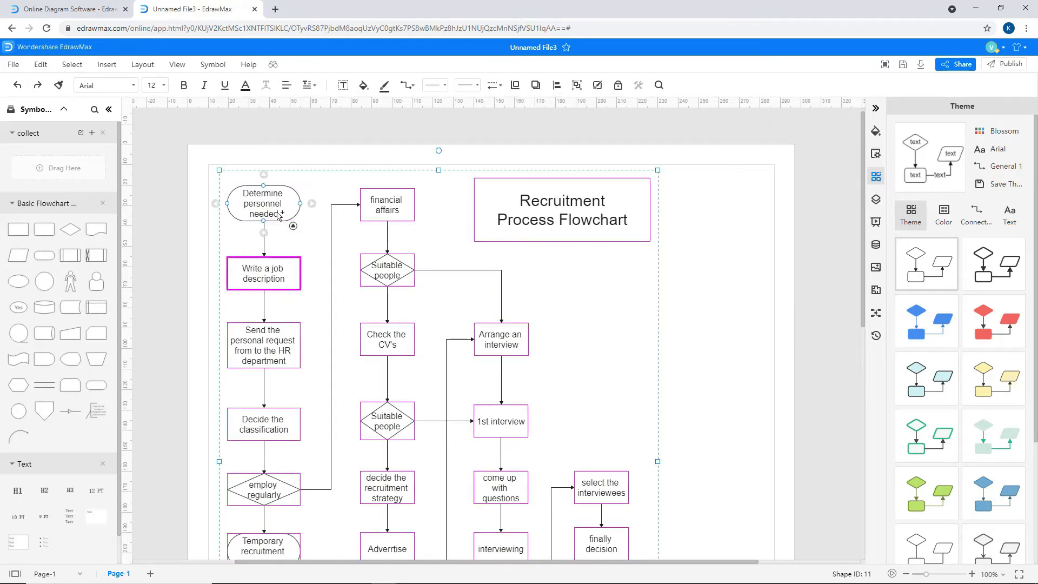
{"action": "scroll", "coordinate": [265, 489], "scroll_direction": "down", "scroll_amount": 2}
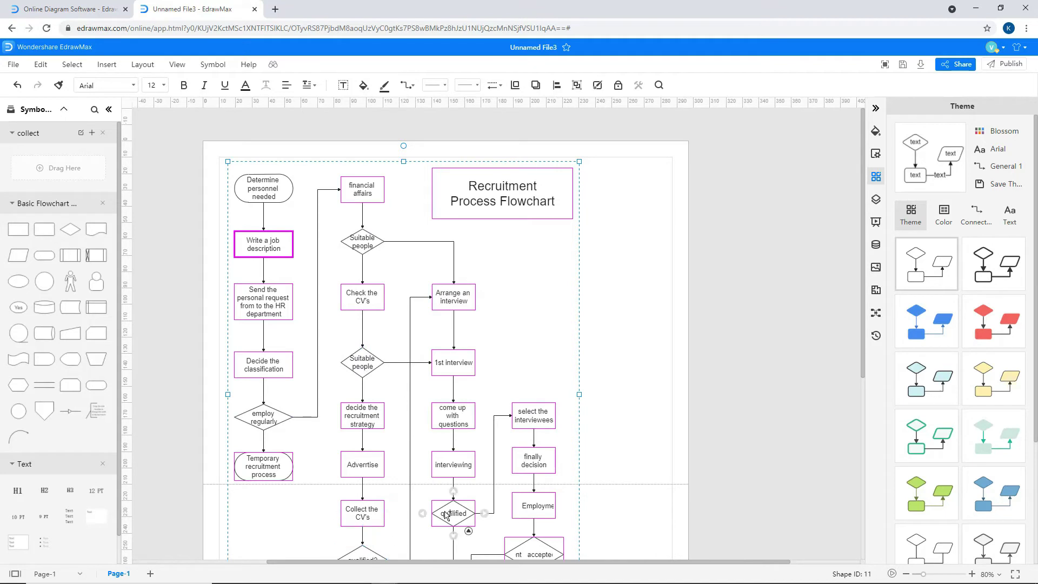
{"action": "scroll", "coordinate": [603, 508], "scroll_direction": "down", "scroll_amount": 2}
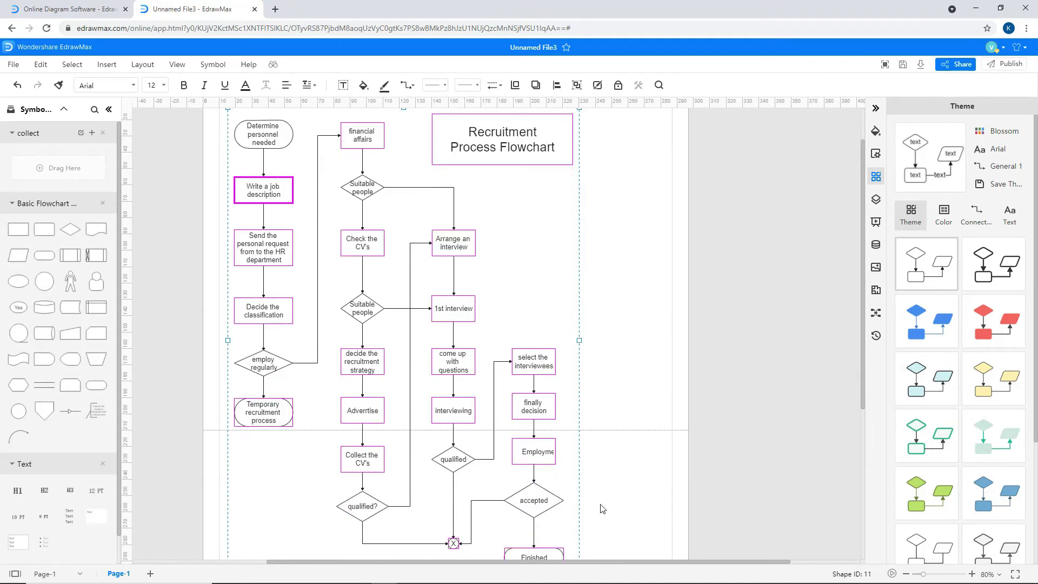
{"action": "left_click", "coordinate": [554, 553], "text": "ctrl"}
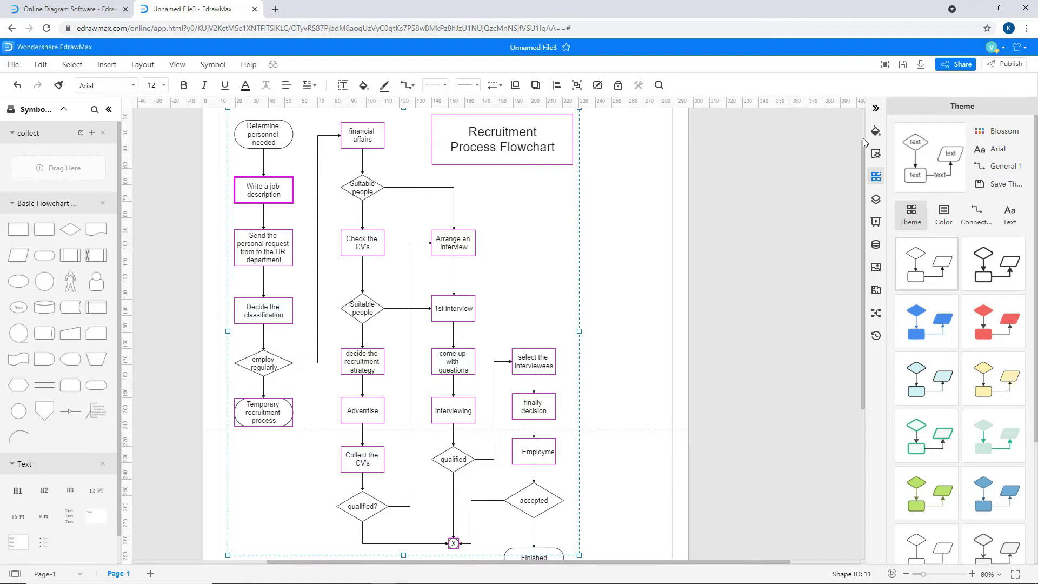
Step: Give the selected shapes a solid blue fill and no outline
{"action": "left_click", "coordinate": [875, 131]}
{"action": "left_click", "coordinate": [911, 106]}
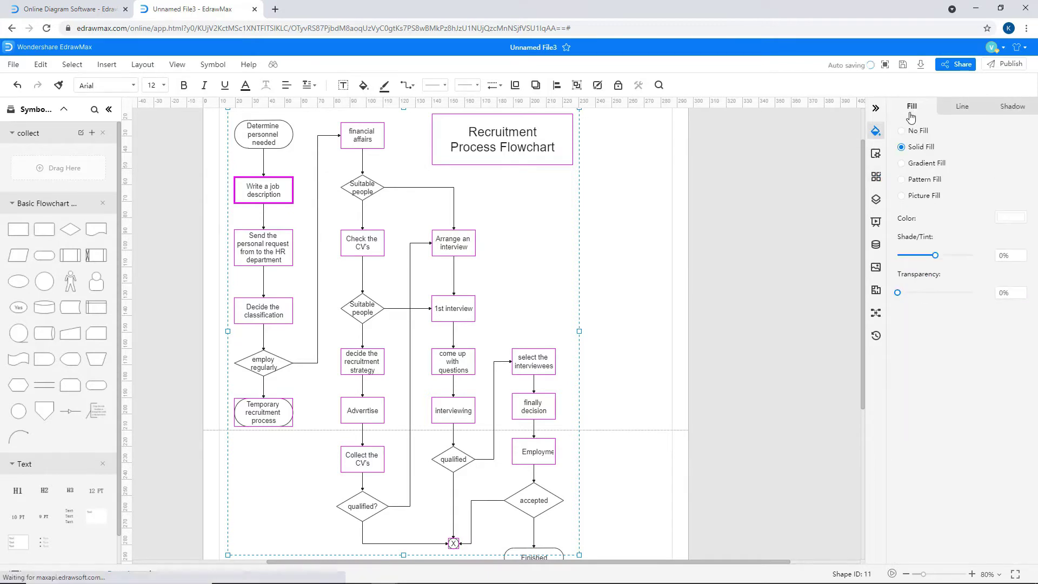
{"action": "left_click", "coordinate": [1010, 217]}
{"action": "left_click", "coordinate": [969, 264]}
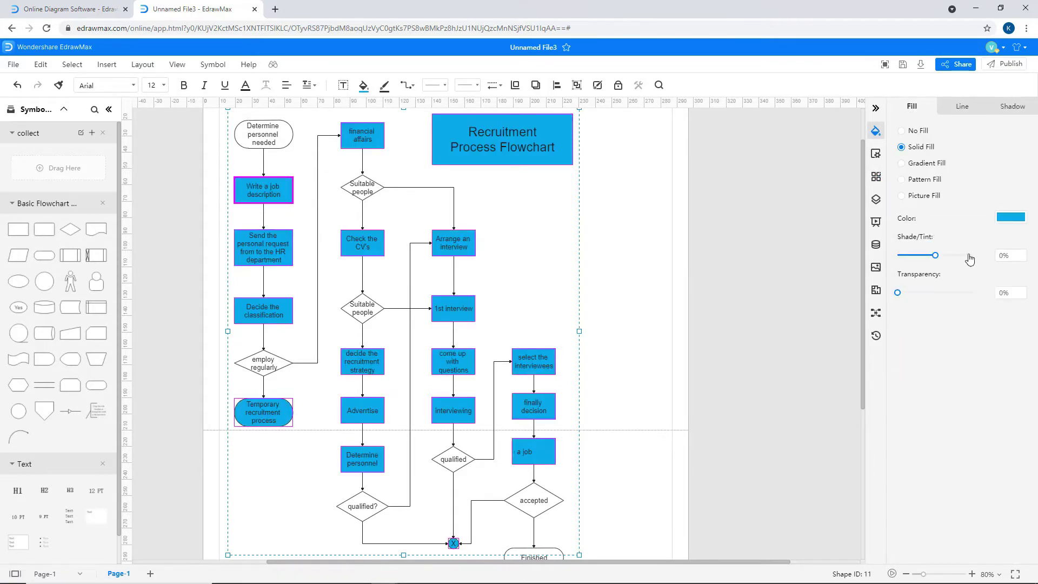
{"action": "left_click", "coordinate": [962, 106]}
{"action": "left_click", "coordinate": [915, 131]}
{"action": "left_click", "coordinate": [634, 158]}
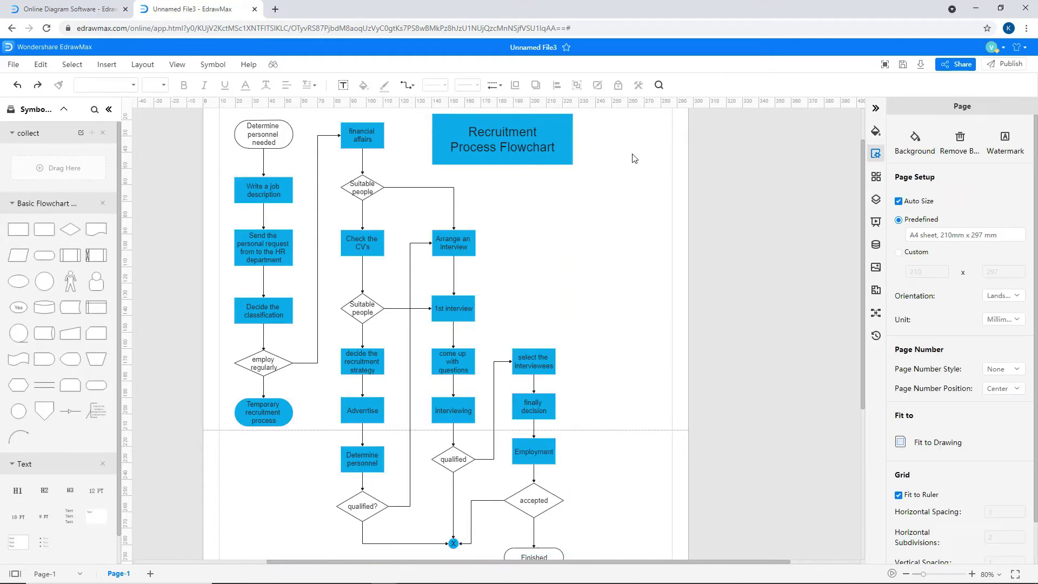
Step: Fill the "Determine personnel needed", "Temporary recruitment process" and "Finished" terminators with orange and remove their outlines
{"action": "left_click", "coordinate": [263, 134]}
{"action": "left_click", "coordinate": [264, 412], "text": "shift"}
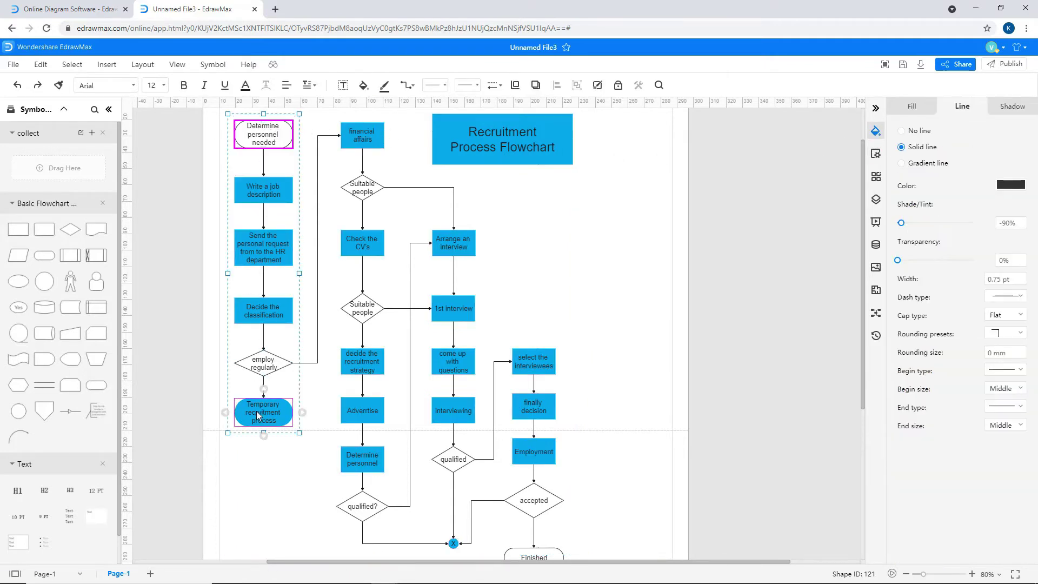
{"action": "left_click", "coordinate": [547, 560], "text": "shift"}
{"action": "left_click", "coordinate": [912, 107]}
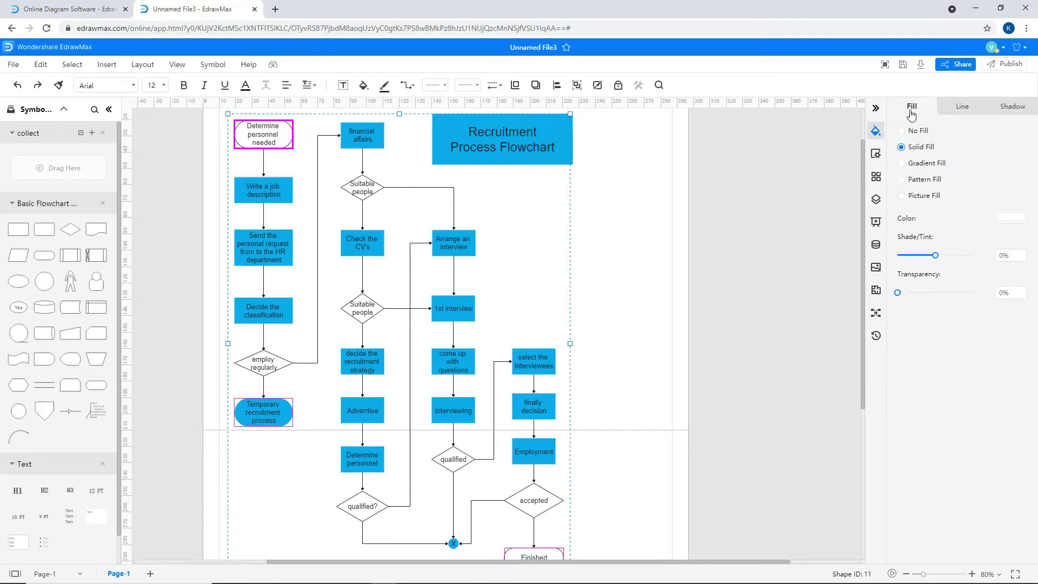
{"action": "left_click", "coordinate": [999, 218]}
{"action": "left_click", "coordinate": [972, 253]}
{"action": "left_click", "coordinate": [964, 111]}
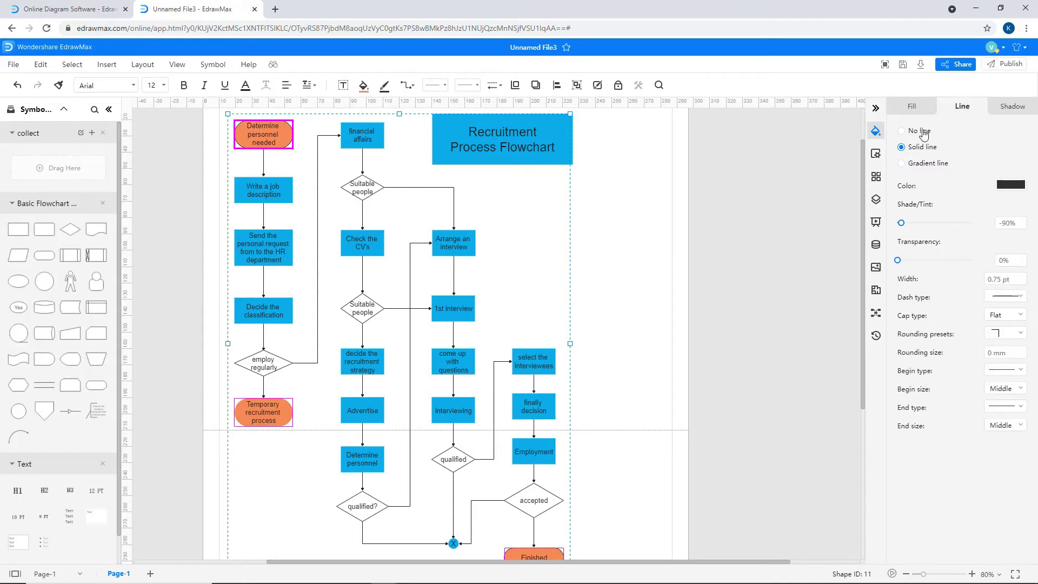
{"action": "left_click", "coordinate": [919, 131]}
Step: Fill all six decision diamonds with green and remove their outlines
{"action": "left_click", "coordinate": [364, 189]}
{"action": "left_click", "coordinate": [346, 320], "text": "shift"}
{"action": "left_click", "coordinate": [263, 364], "text": "shift"}
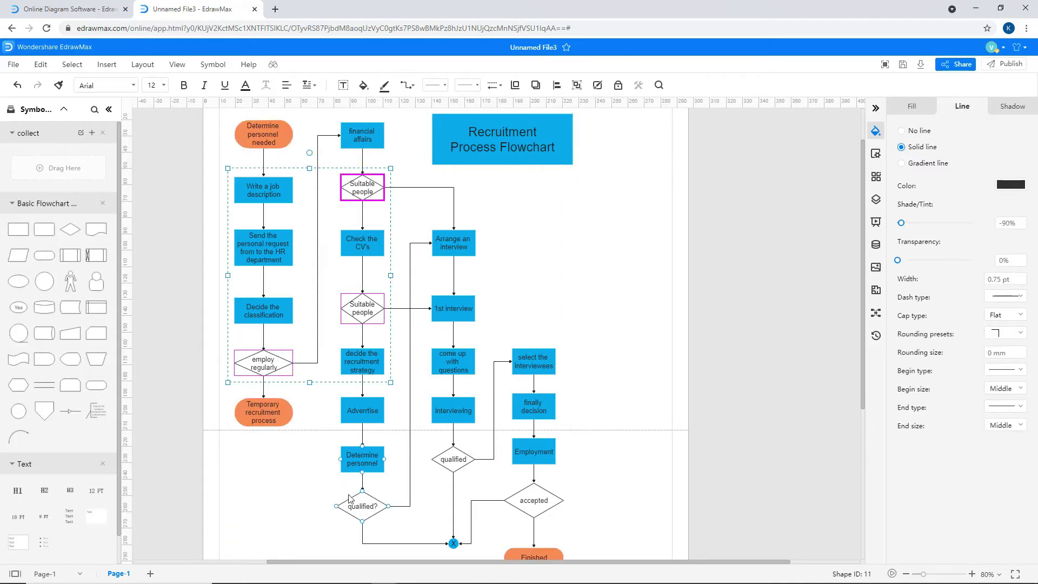
{"action": "left_click", "coordinate": [363, 506], "text": "shift"}
{"action": "left_click", "coordinate": [453, 459], "text": "shift"}
{"action": "left_click", "coordinate": [533, 500], "text": "shift"}
{"action": "left_click", "coordinate": [912, 106]}
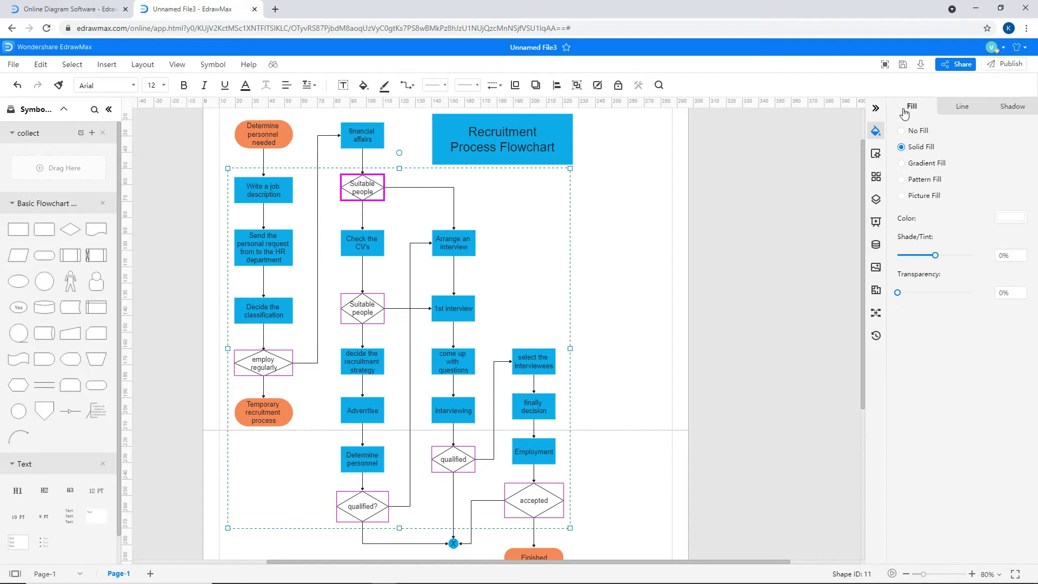
{"action": "left_click", "coordinate": [1001, 219]}
{"action": "left_click", "coordinate": [996, 313]}
{"action": "left_click", "coordinate": [962, 106]}
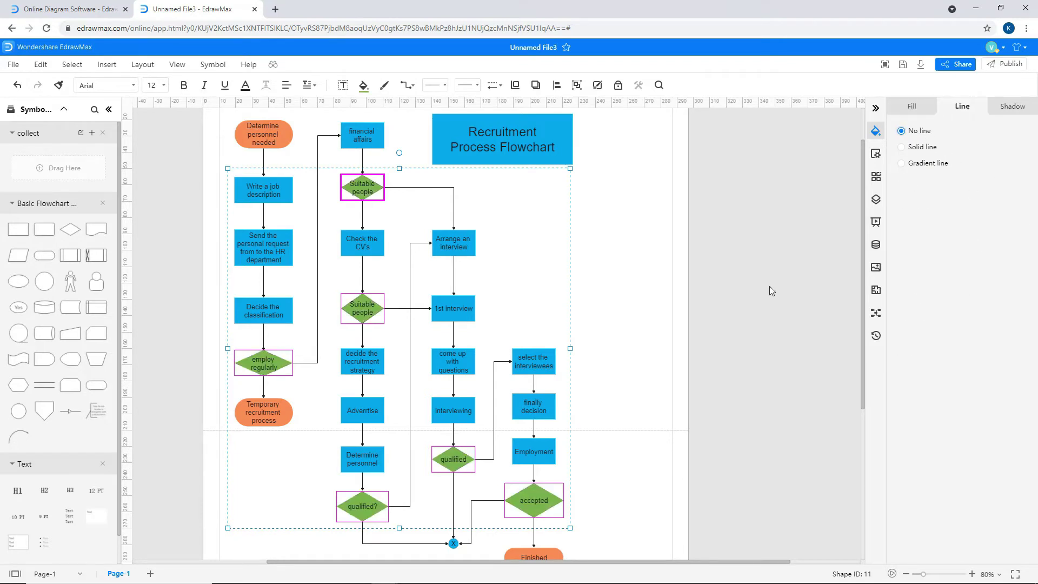
Step: Give the small X circle a red outline and no fill, and remove the fill from the title
{"action": "left_click", "coordinate": [453, 543]}
{"action": "left_click", "coordinate": [902, 146]}
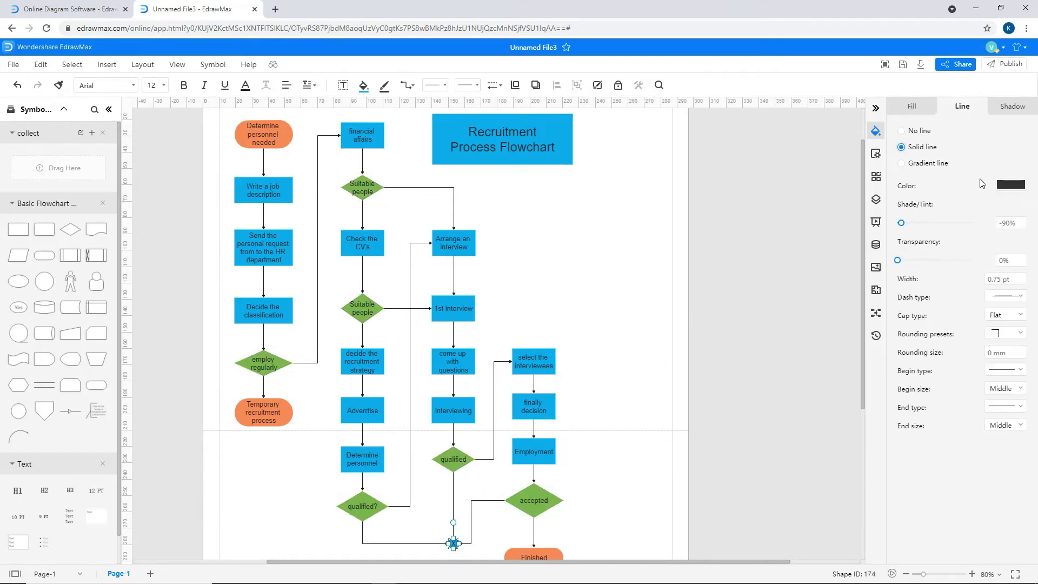
{"action": "left_click", "coordinate": [1006, 187]}
{"action": "left_click", "coordinate": [931, 217]}
{"action": "left_click", "coordinate": [926, 112]}
{"action": "left_click", "coordinate": [901, 131]}
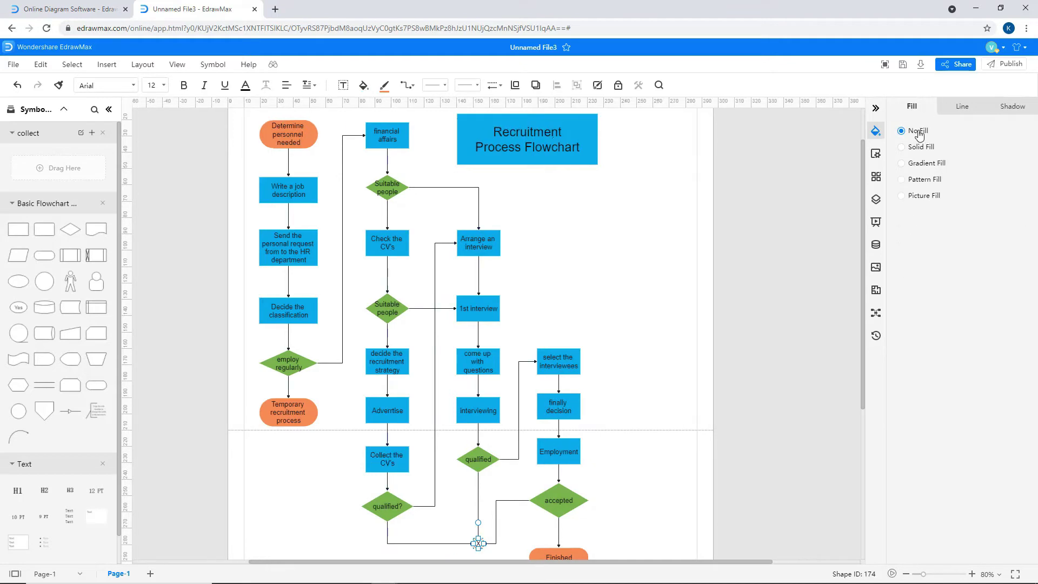
{"action": "left_click", "coordinate": [549, 138]}
{"action": "left_click", "coordinate": [900, 131]}
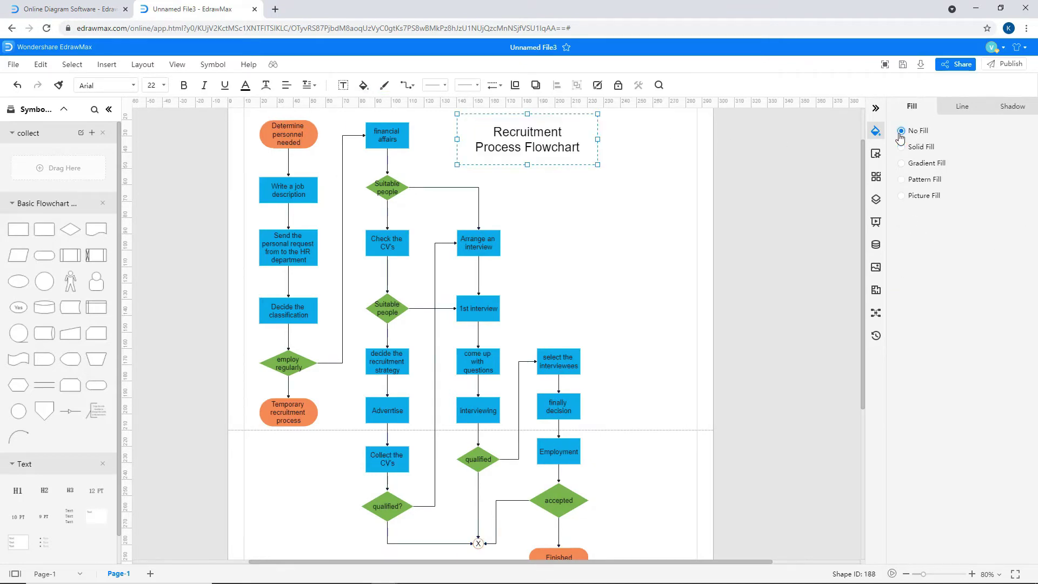
Step: Select all shapes except the X circle and the title, and set their font colour to white
{"action": "right_click", "coordinate": [581, 199]}
{"action": "left_click", "coordinate": [705, 266]}
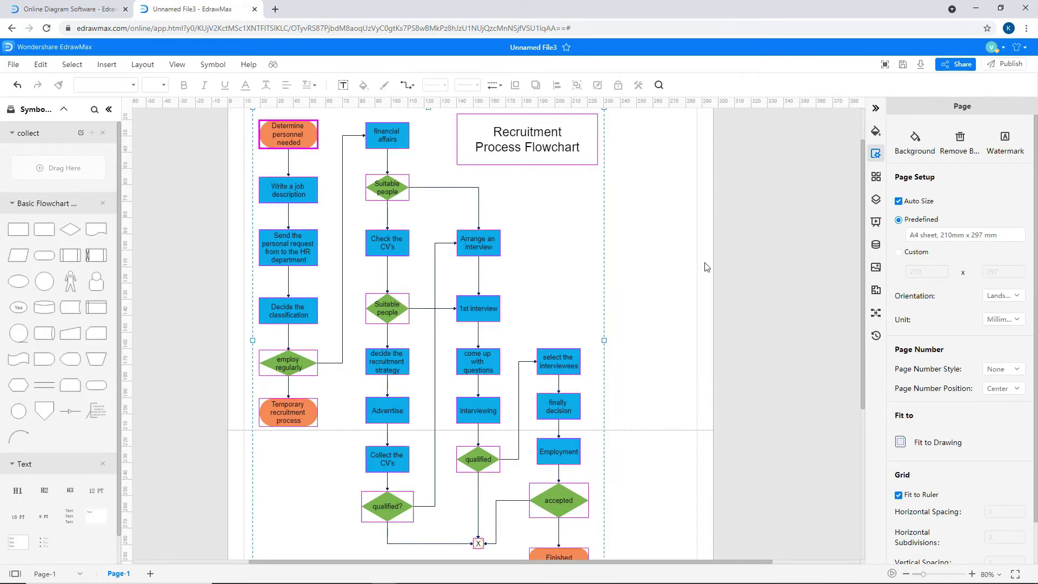
{"action": "left_click", "coordinate": [479, 543]}
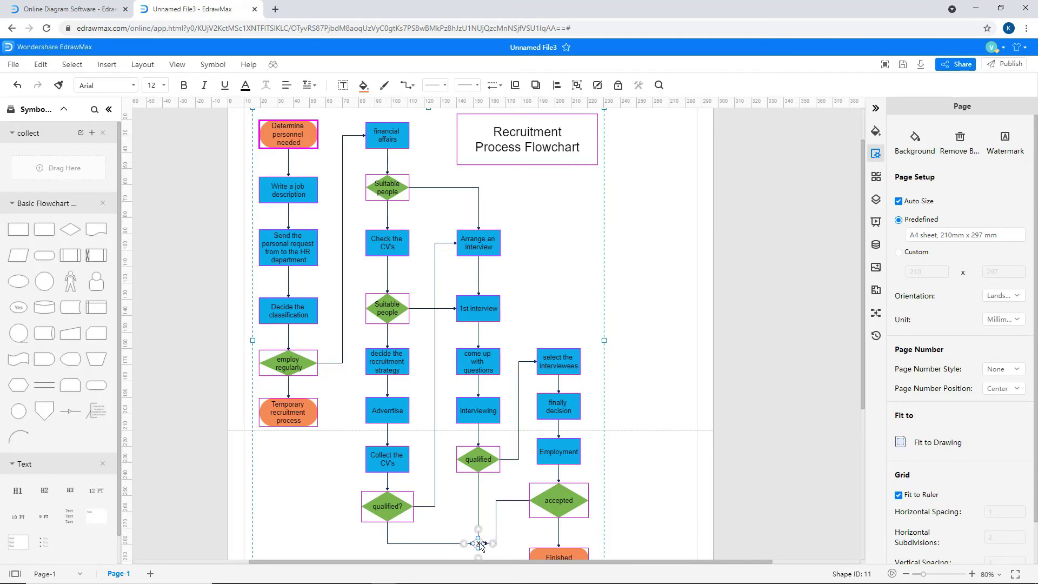
{"action": "left_click", "coordinate": [516, 162]}
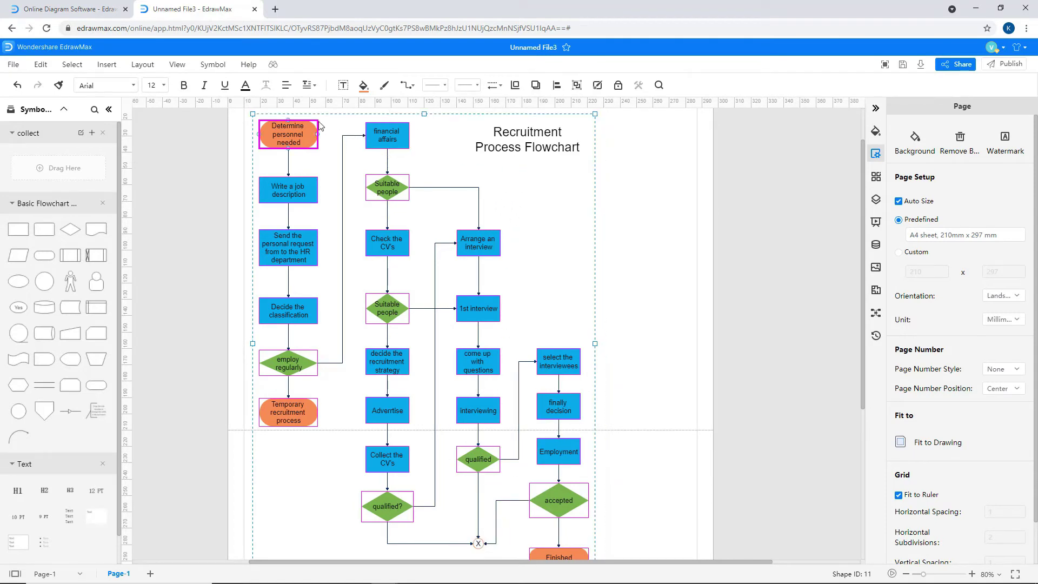
{"action": "left_click", "coordinate": [249, 91]}
{"action": "left_click", "coordinate": [260, 124]}
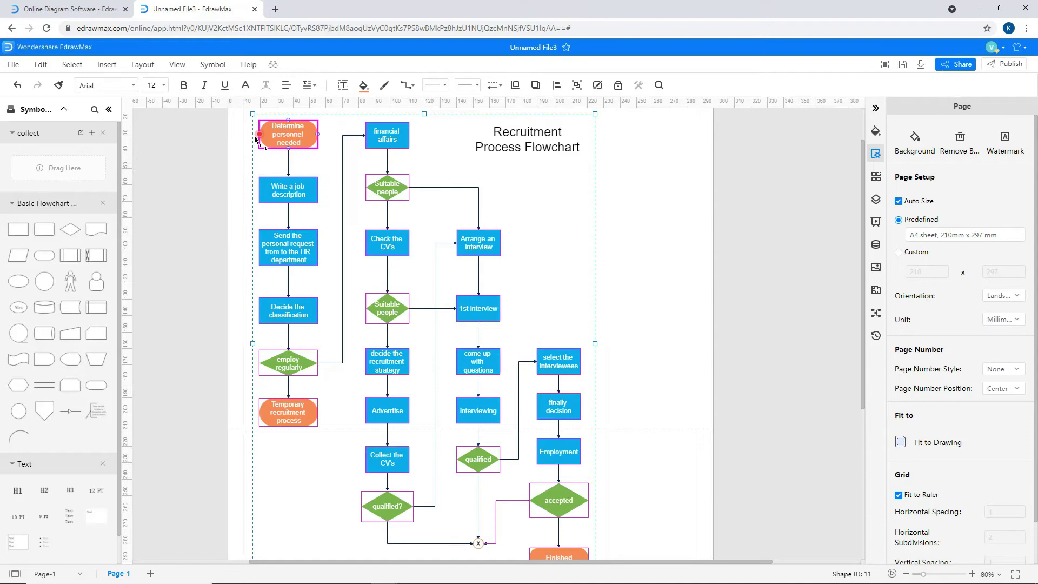
Step: Select all shapes by type and change their font to Times New Roman
{"action": "right_click", "coordinate": [246, 145]}
{"action": "mouse_move", "coordinate": [302, 190]}
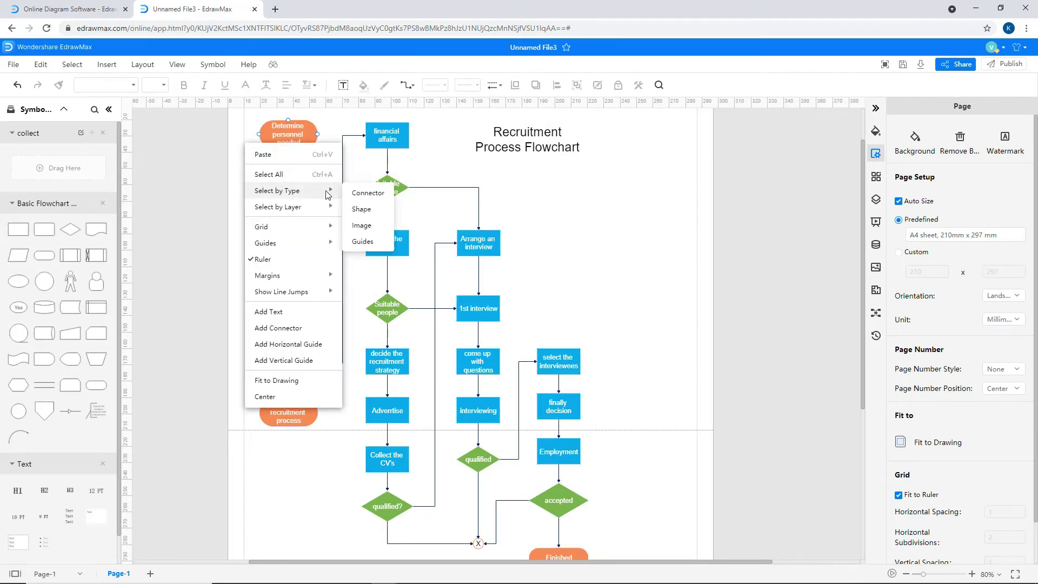
{"action": "left_click", "coordinate": [366, 209]}
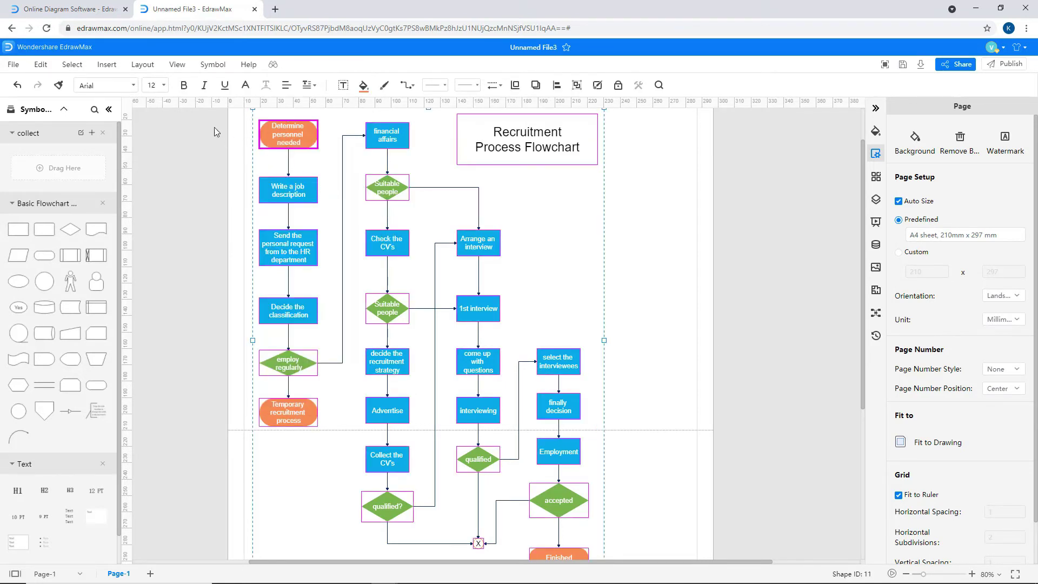
{"action": "left_click", "coordinate": [134, 86]}
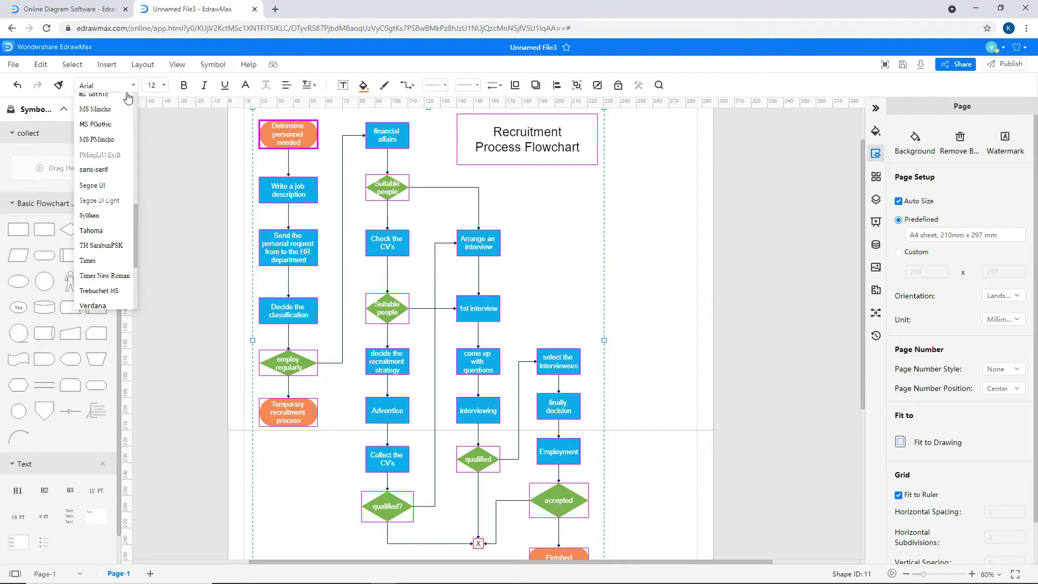
{"action": "left_click", "coordinate": [104, 276]}
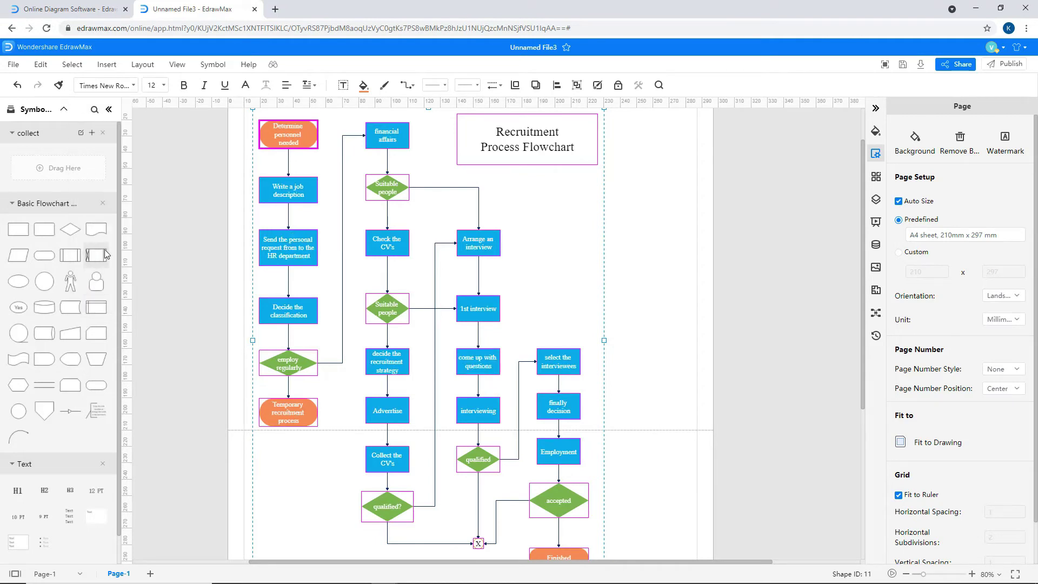
Step: Fit the page to the drawing
{"action": "left_click", "coordinate": [177, 65]}
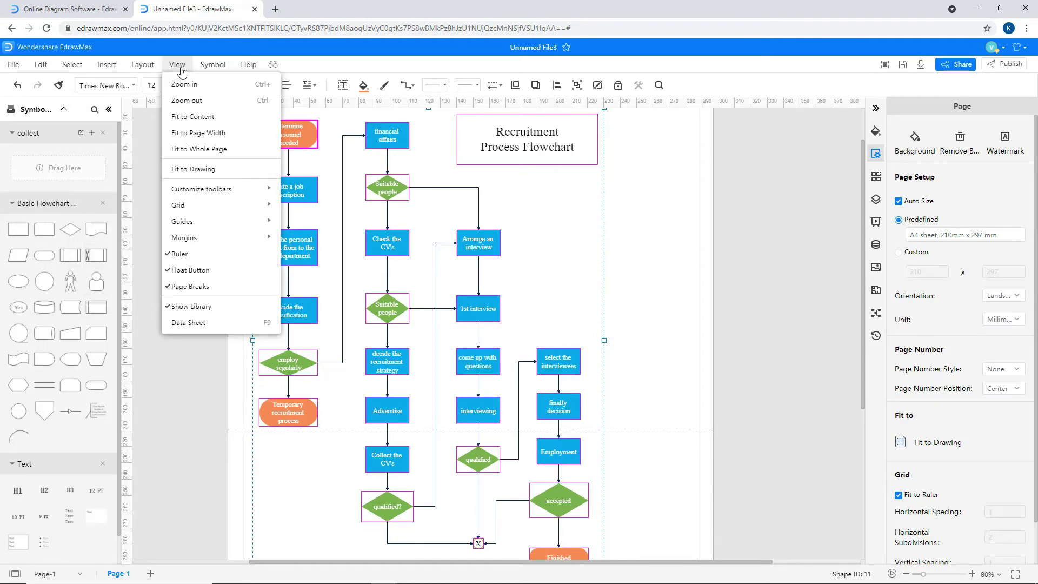
{"action": "left_click", "coordinate": [213, 167]}
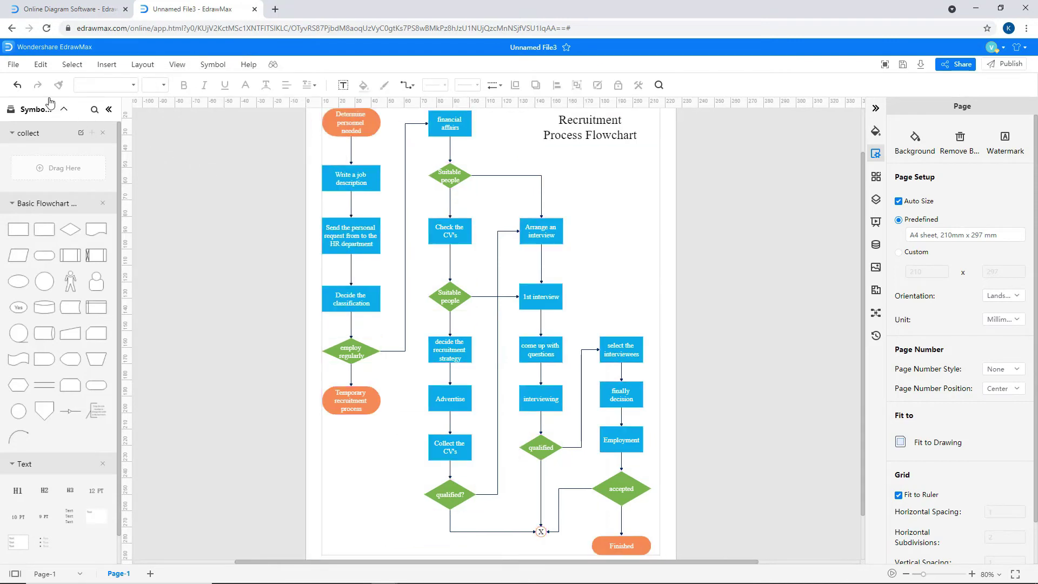
Step: Export the flowchart as a PDF and look through the exported file
{"action": "left_click", "coordinate": [13, 66]}
{"action": "mouse_move", "coordinate": [32, 189]}
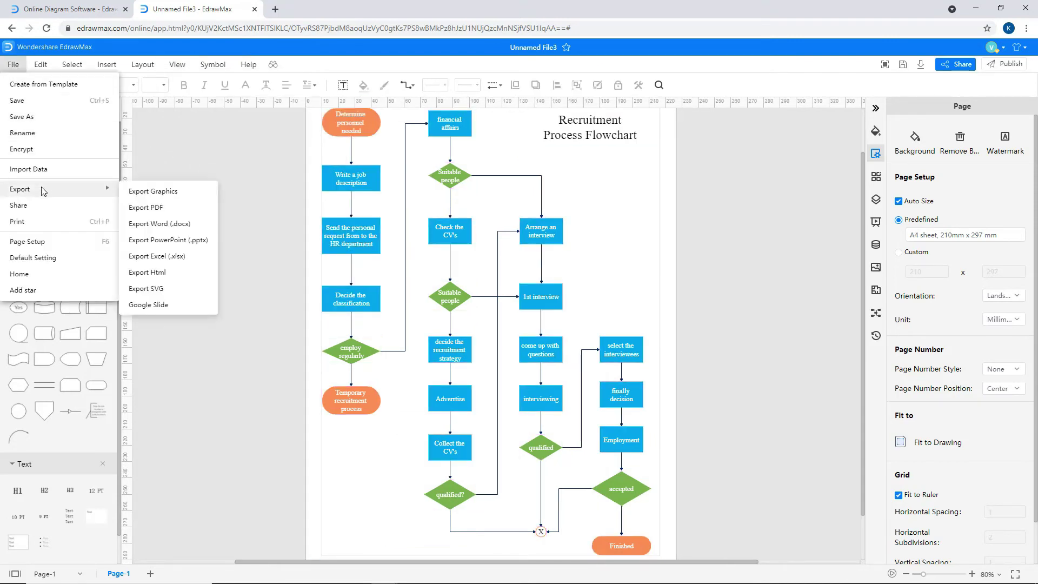
{"action": "left_click", "coordinate": [157, 208]}
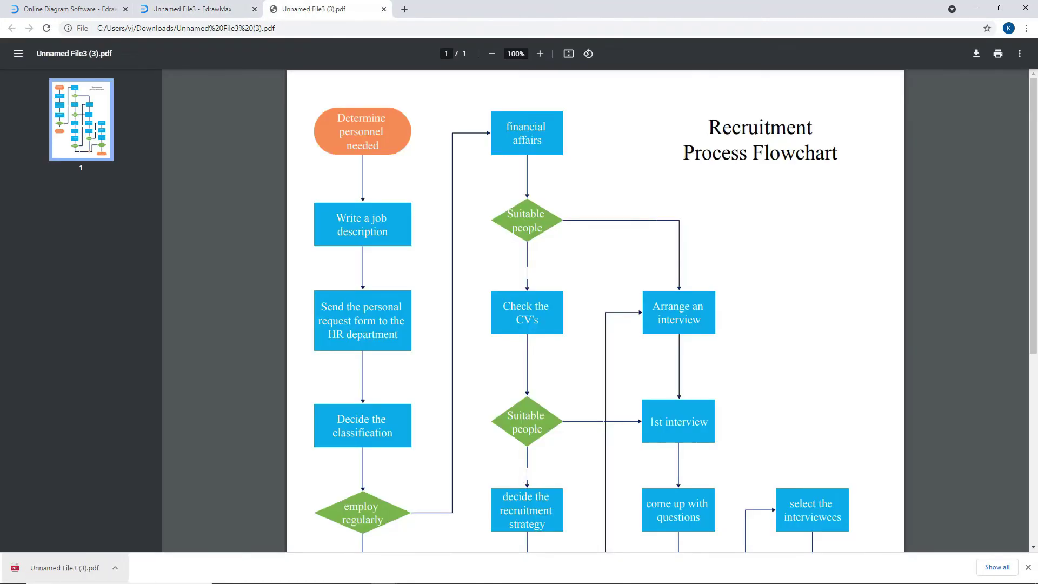
{"action": "scroll", "coordinate": [595, 310], "scroll_direction": "down", "scroll_amount": 2}
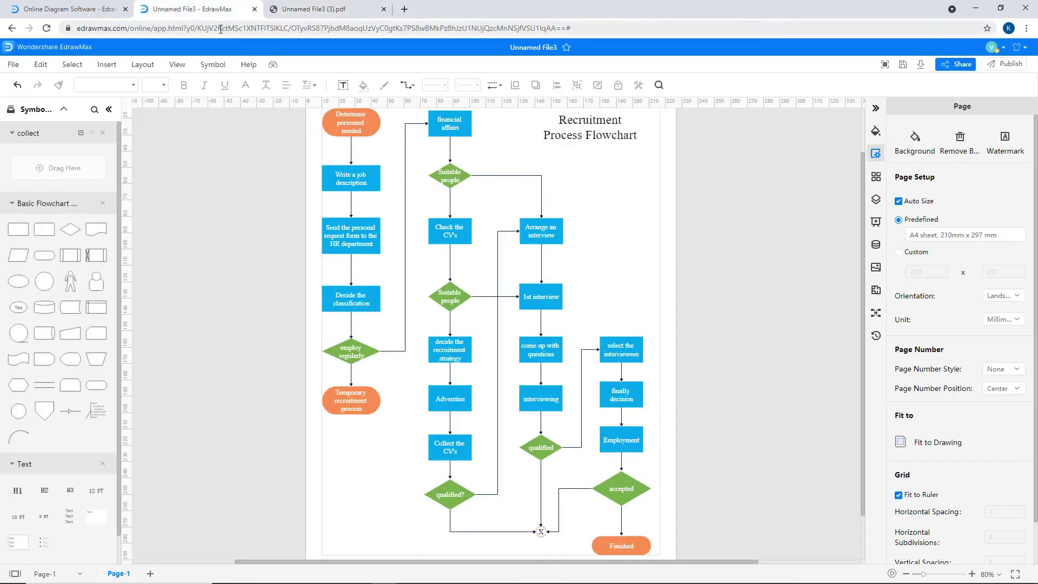
Step: Bring up the flowchart's share link with view access, and close the sharing options
{"action": "left_click", "coordinate": [952, 64]}
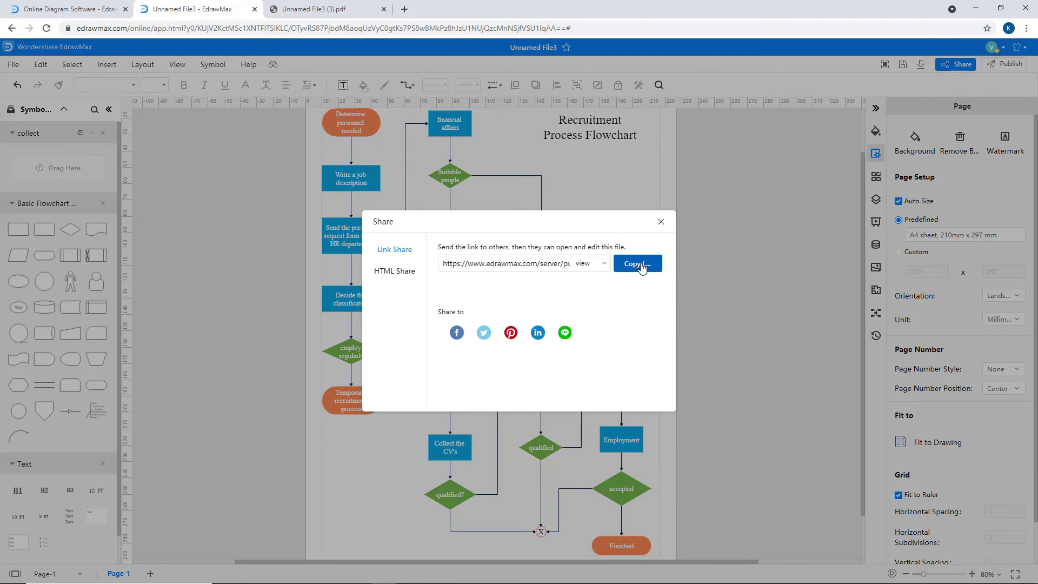
{"action": "left_click", "coordinate": [660, 224]}
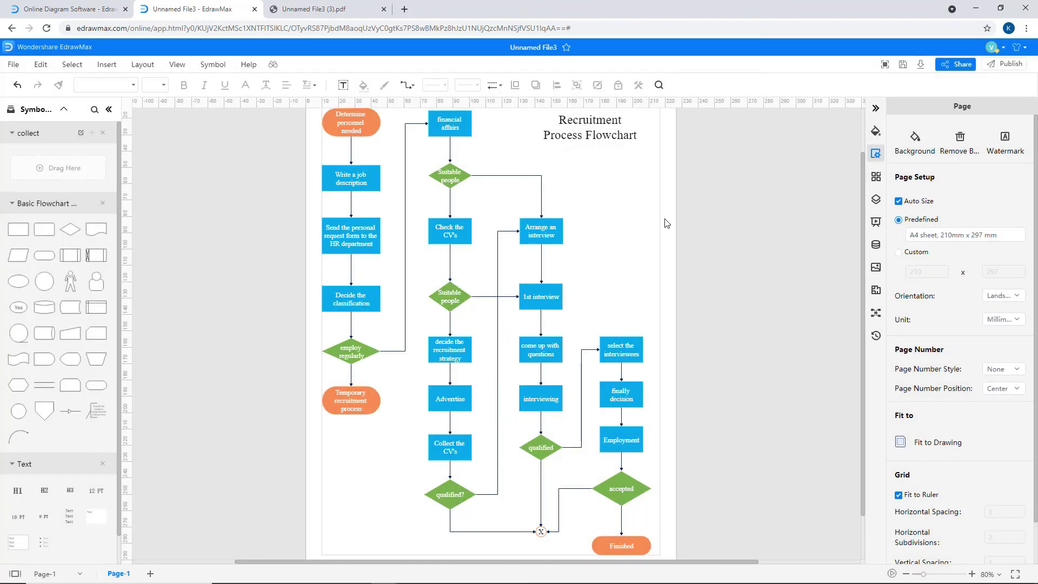
Step: Start publishing the flowchart and title the publication "Recruitment Process flowchart"
{"action": "left_click", "coordinate": [1003, 64]}
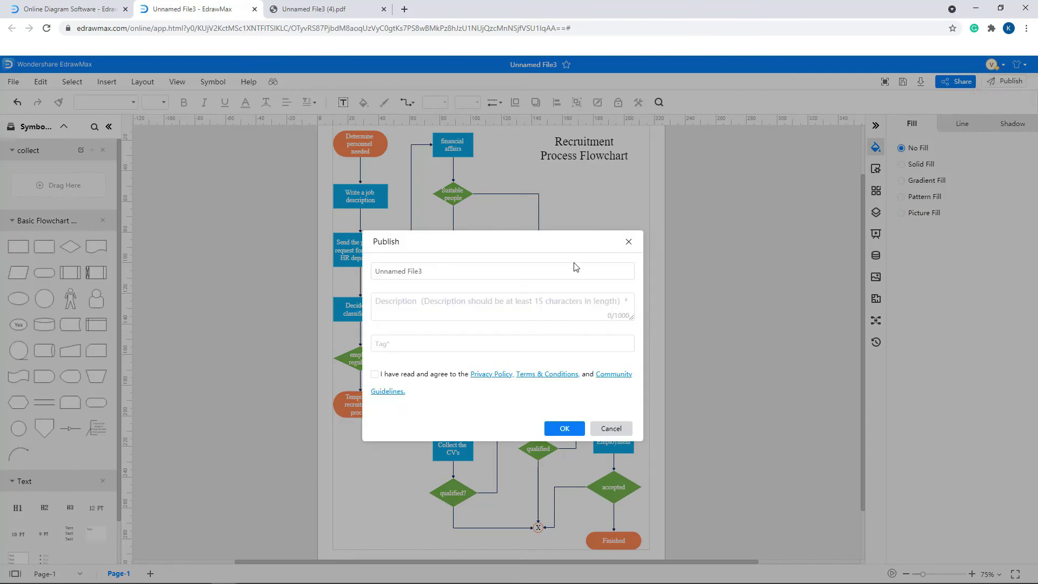
{"action": "left_click_drag", "start_coordinate": [576, 267], "coordinate": [369, 277]}
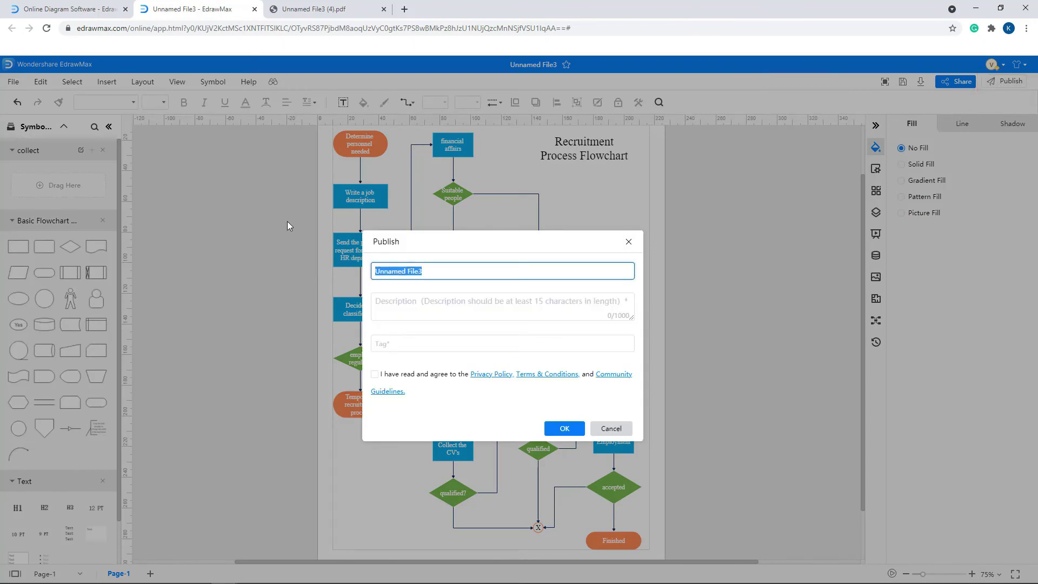
{"action": "type", "text": "Recruitment Process flowchart"}
Step: Enter the description "This is a recruitment process flowchart that visually tells people every step of the company's recruitment of new employees."
{"action": "left_click", "coordinate": [389, 308]}
{"action": "type", "text": "This is a rec"}
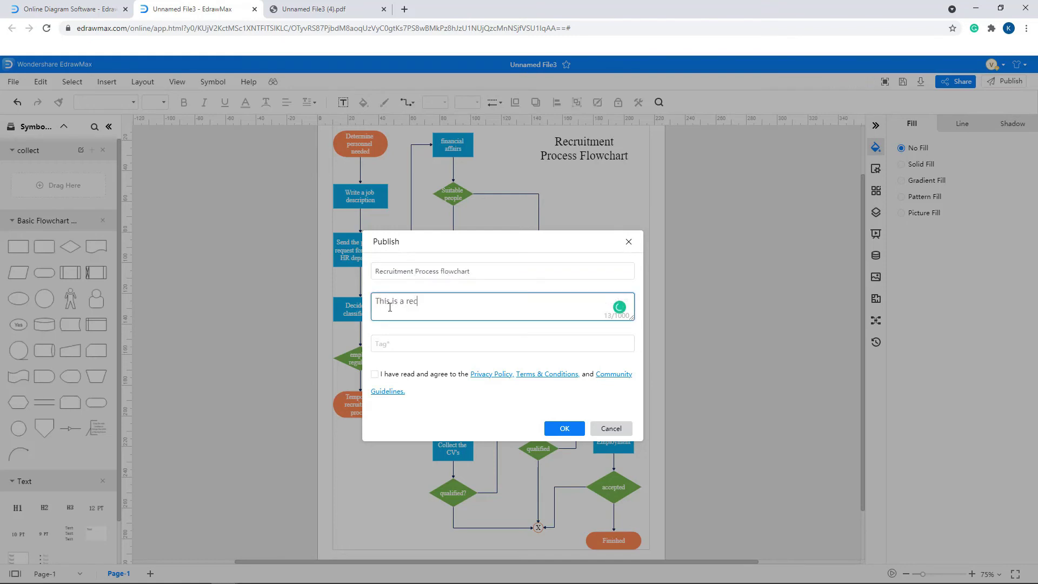
{"action": "type", "text": "ruitment process flowchart that"}
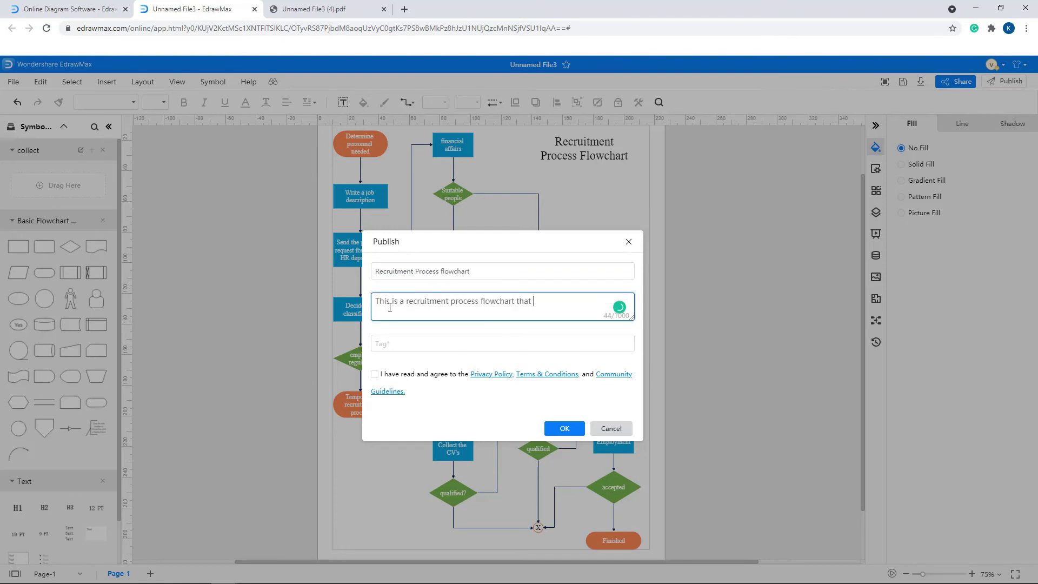
{"action": "type", "text": " visually tells people every step of the company's recruitment of new employees."}
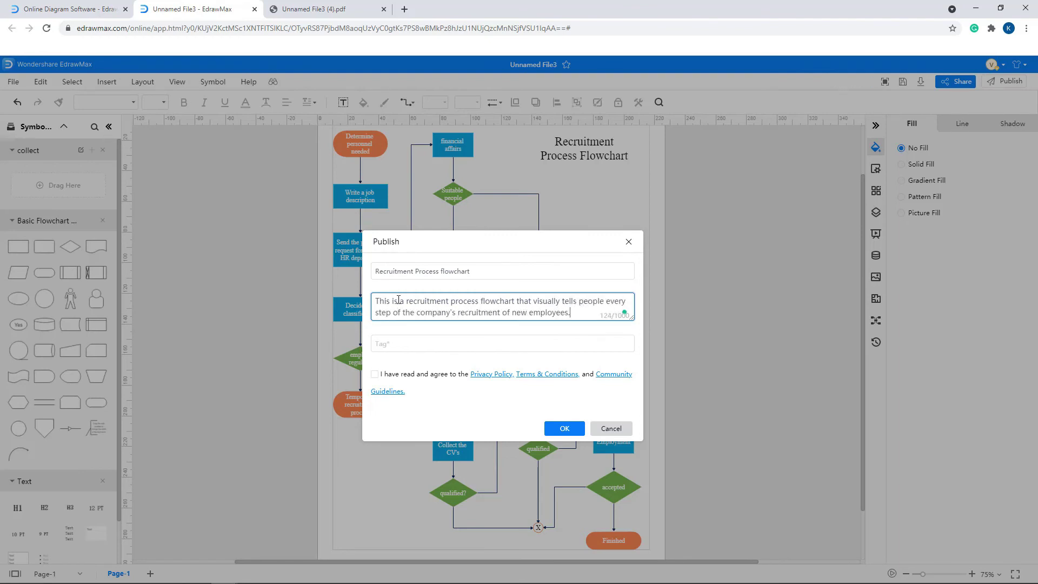
Step: Tag the publication "flowchart" and agree to the Privacy Policy, Terms & Conditions and Community Guidelines
{"action": "left_click", "coordinate": [384, 342]}
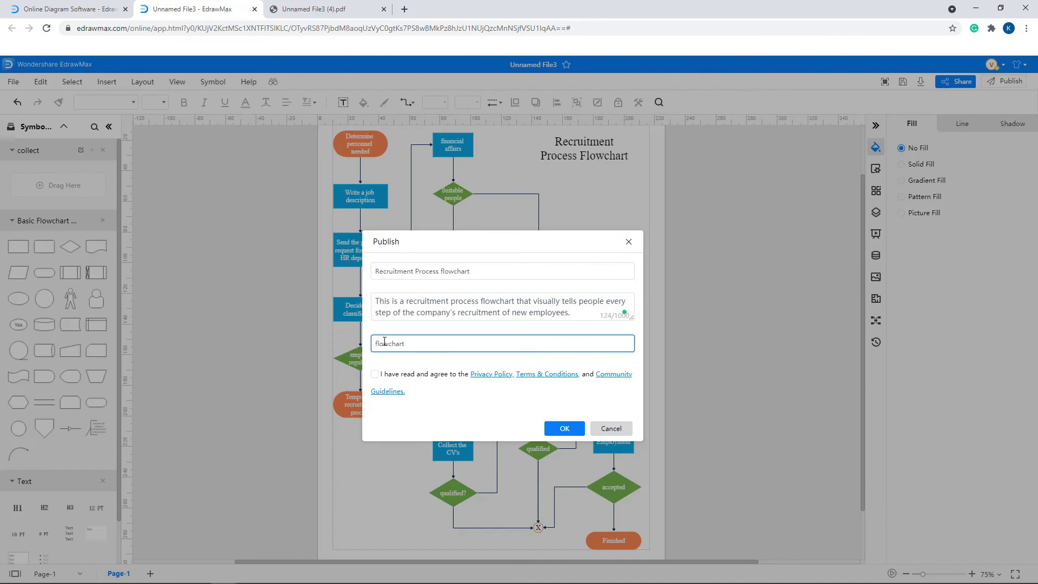
{"action": "left_click", "coordinate": [376, 376]}
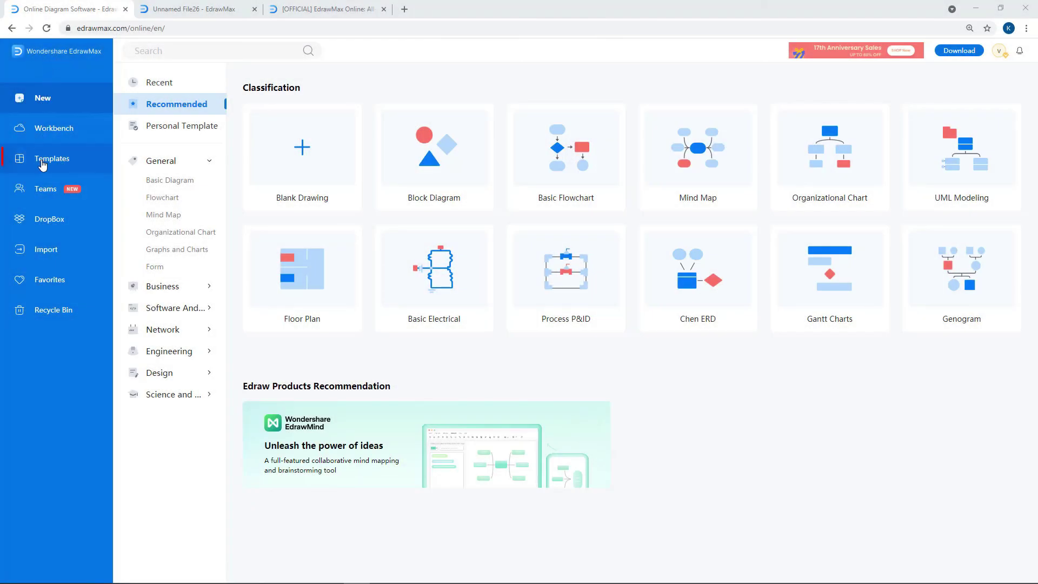
Step: Browse the Basic Flowchart templates within the Flowchart diagram type
{"action": "left_click", "coordinate": [43, 164]}
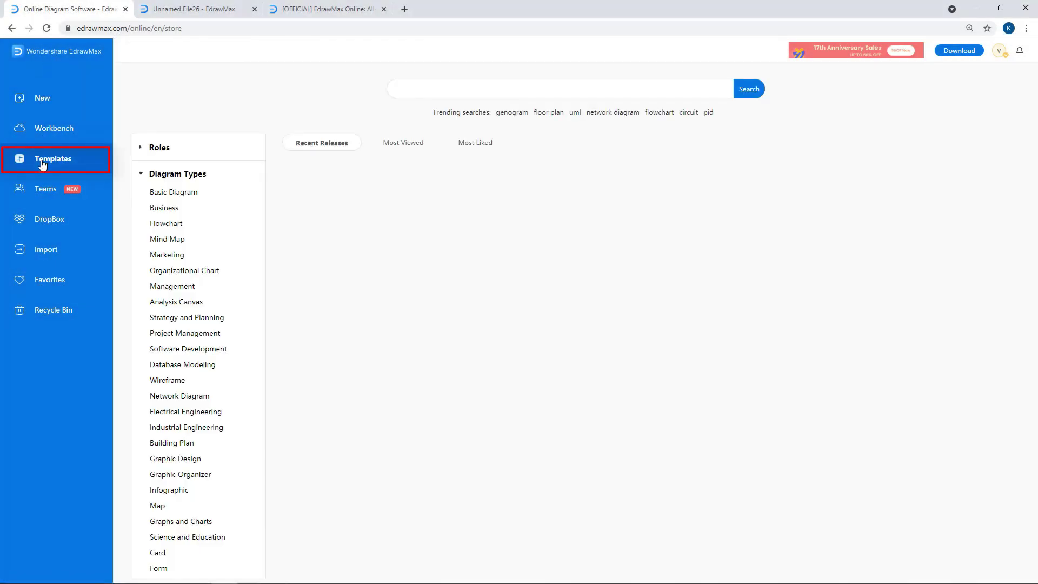
{"action": "left_click", "coordinate": [166, 223]}
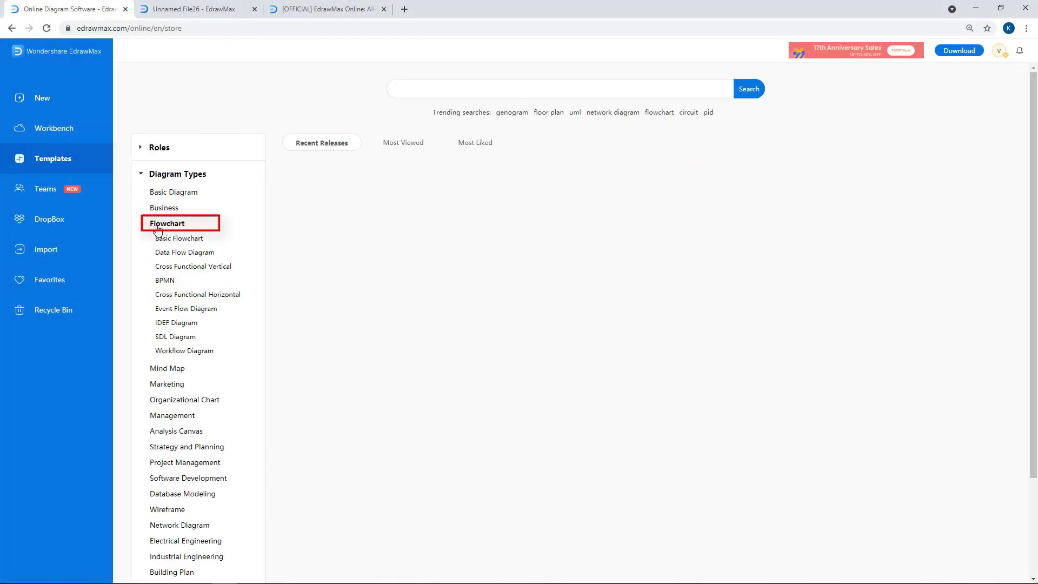
{"action": "left_click", "coordinate": [172, 240]}
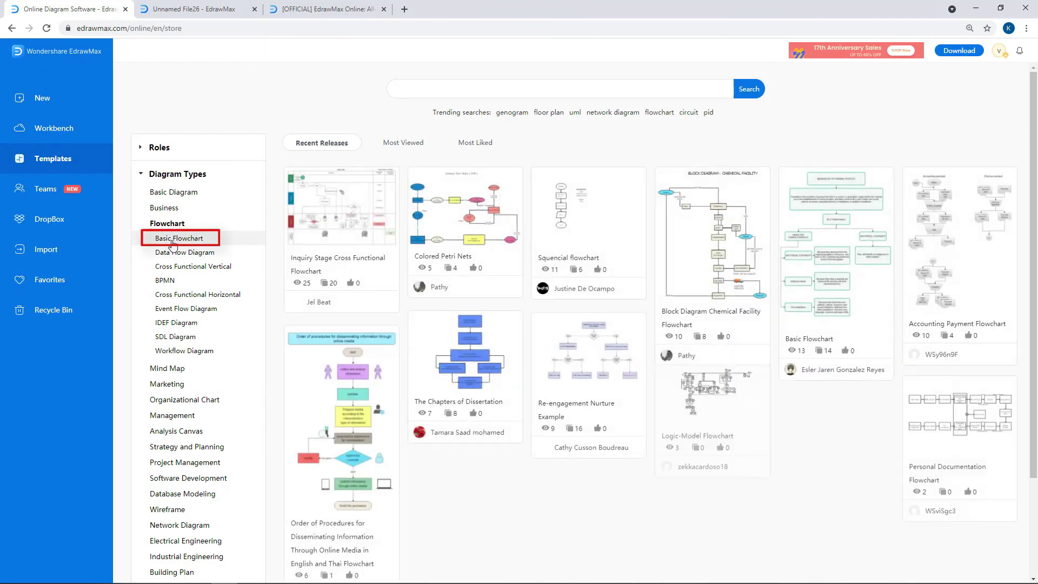
{"action": "scroll", "coordinate": [549, 313], "scroll_direction": "down", "scroll_amount": 15}
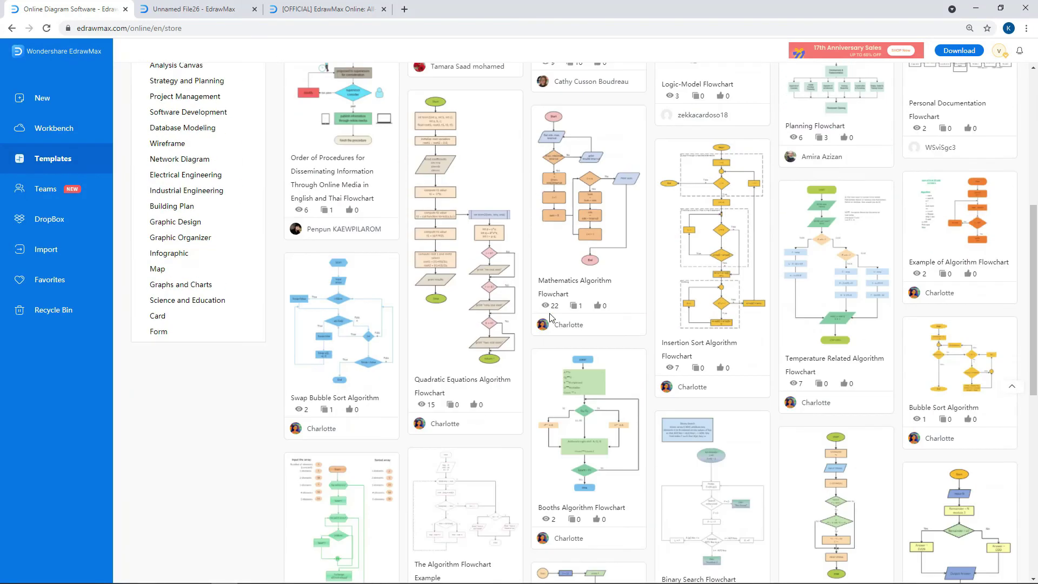